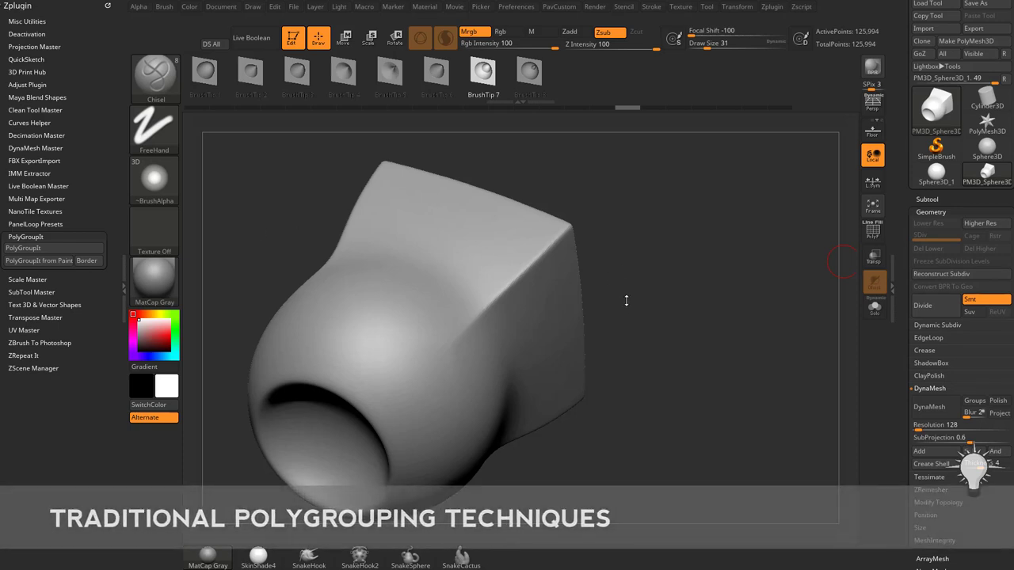
Set the draw size to 46 and open the Polygroups options of the mesh
mouse_move(626, 300)
mouse_down()
mouse_move(697, 267)
mouse_move(716, 277)
mouse_move(708, 233)
mouse_move(729, 240)
mouse_up()
key(s)
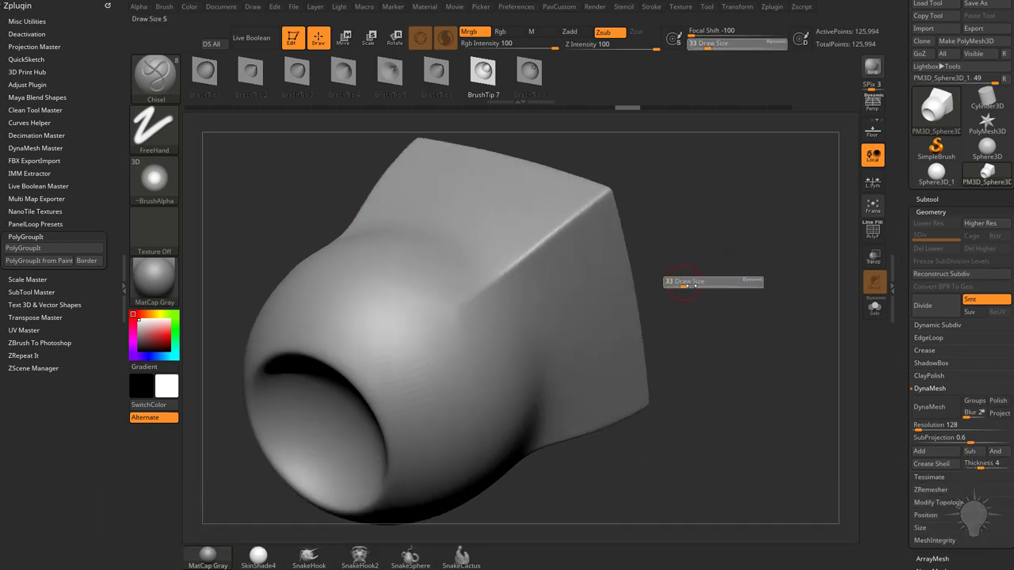
drag(691, 285, 694, 285)
scroll(935, 269, down, 10)
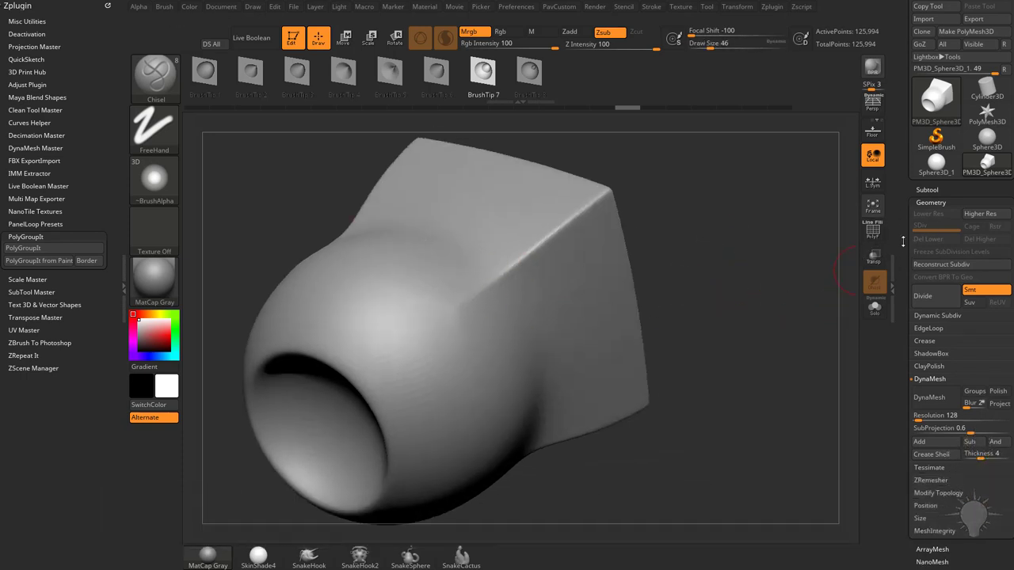
key(shift)
click(933, 294)
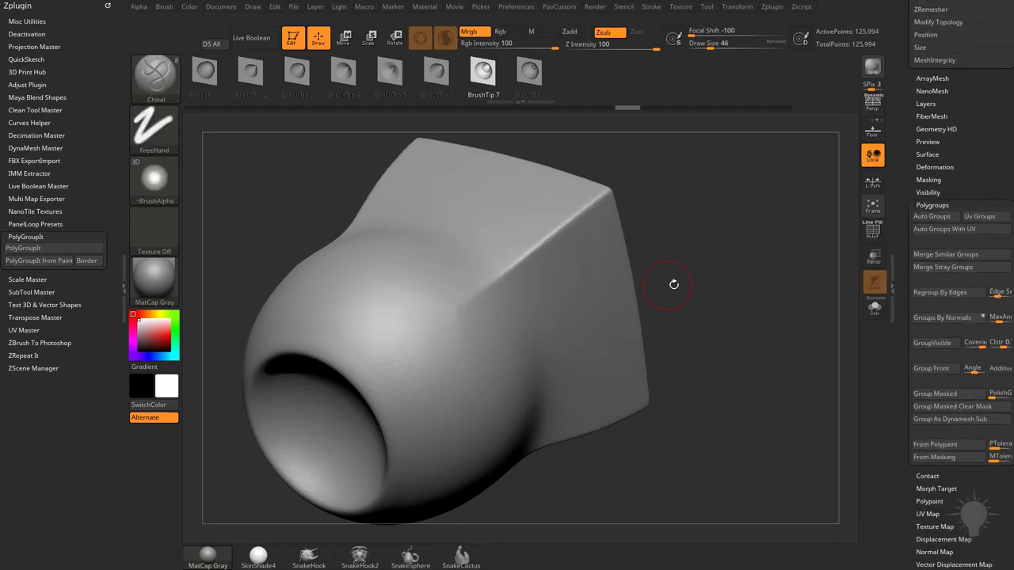
Set the draw size to 39 and turn on the polyframe display to show the mesh's polygroups
drag(674, 284, 669, 268)
key(s)
drag(669, 268, 667, 268)
alt+drag(740, 282, 737, 266)
click(873, 230)
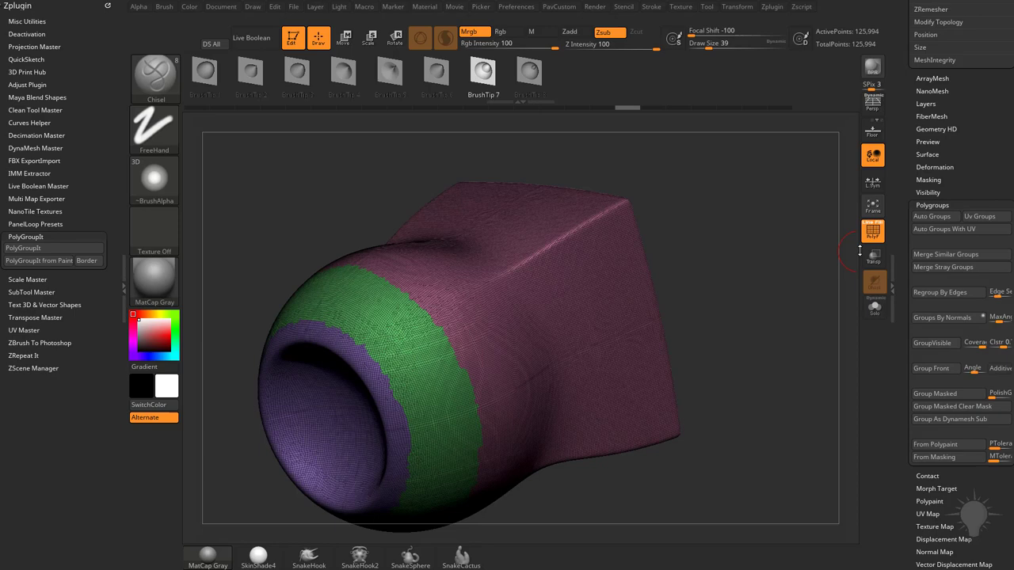
right_drag(309, 382, 585, 292)
right_drag(612, 335, 745, 275)
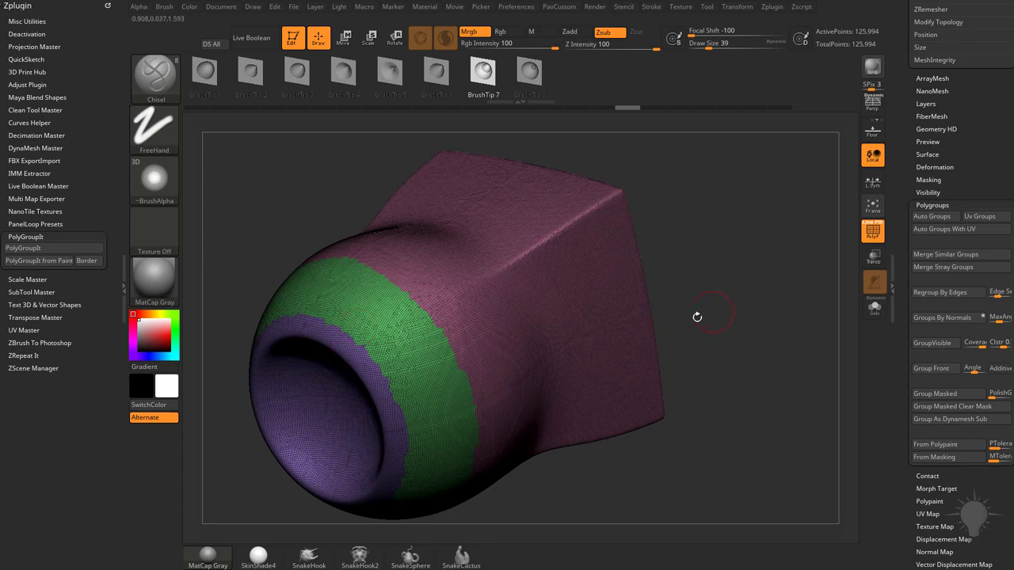
Assign the entire mesh to a single polygroup
key(ctrl)
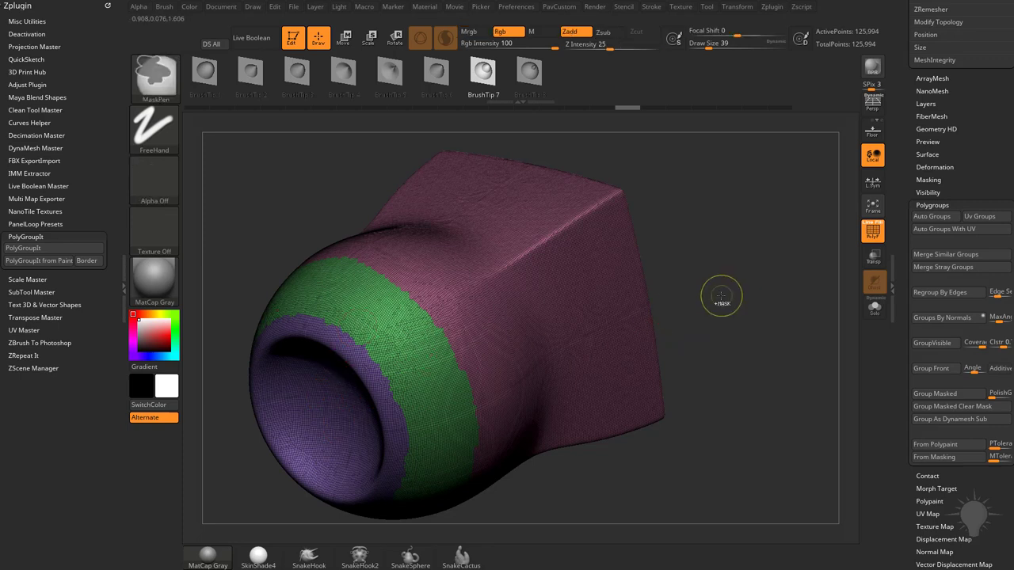
key(ctrl+w)
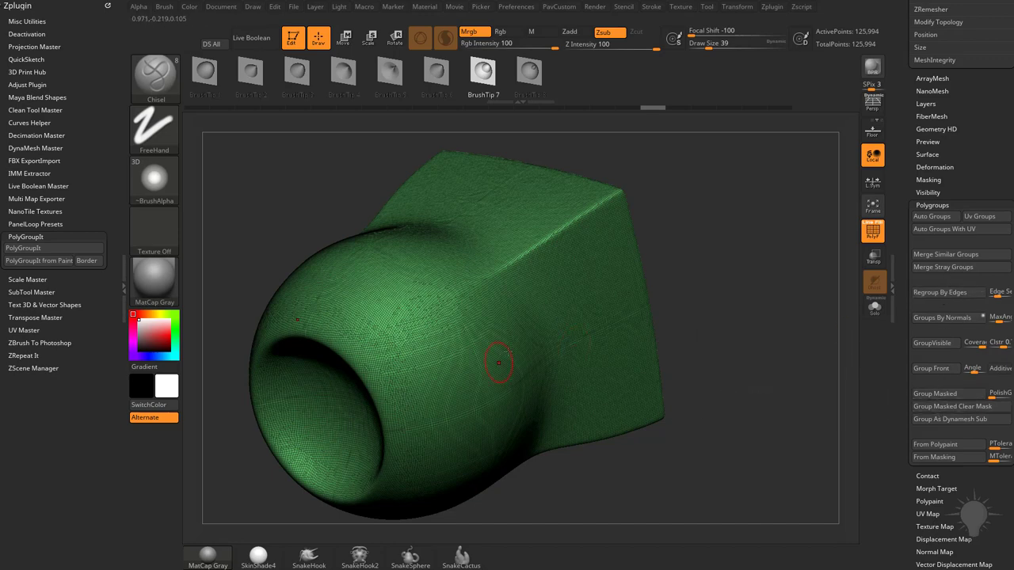
key(ctrl+w)
key(ctrl+w)
drag(738, 265, 738, 271)
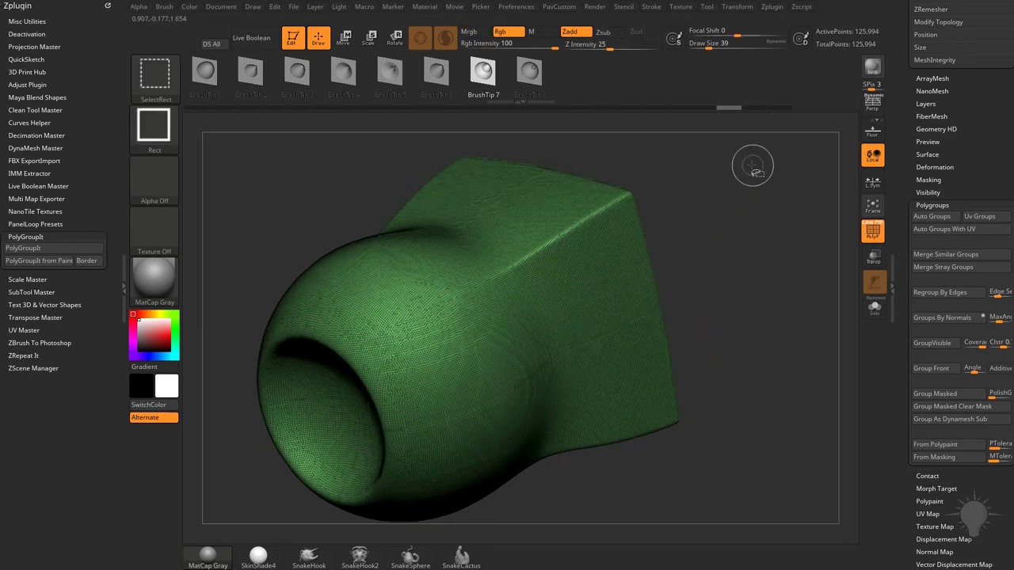
Isolate the square end's upper corner with a rectangular selection, give it its own polygroup, and restore the full mesh
mouse_move(749, 163)
ctrl+shift+mouse_down()
mouse_move(598, 236)
mouse_move(553, 278)
ctrl+shift+mouse_up()
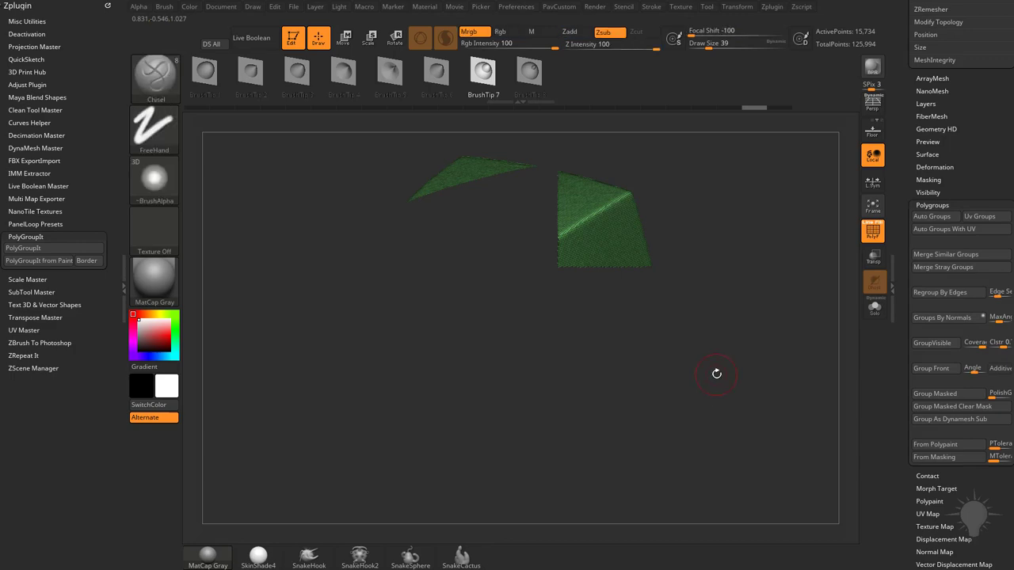
ctrl+shift+click(778, 307)
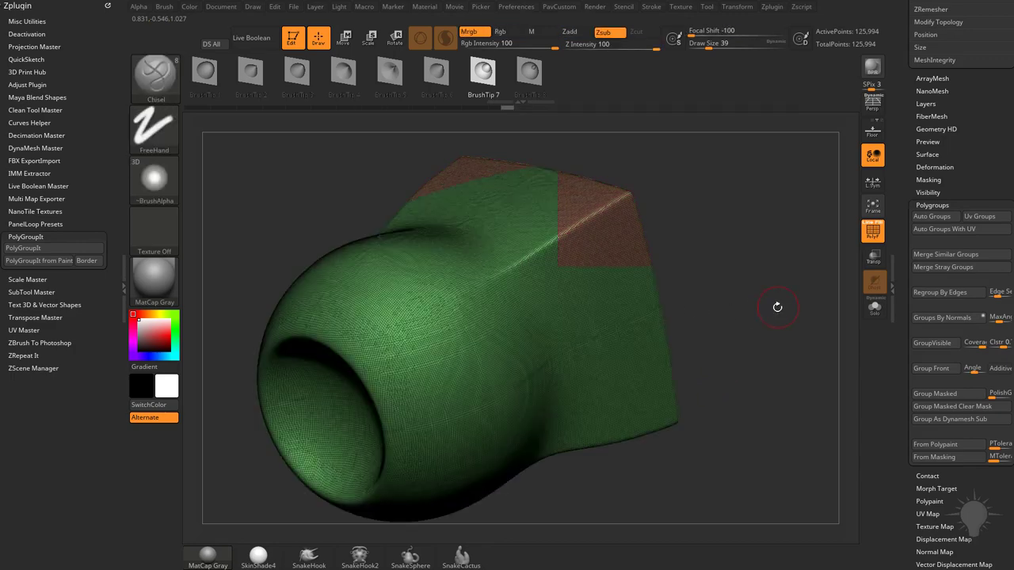
mouse_move(764, 287)
mouse_down()
mouse_move(711, 306)
mouse_move(776, 299)
mouse_move(768, 256)
mouse_move(789, 309)
mouse_move(737, 299)
mouse_up()
Merge the whole mesh back into one polygroup and set the draw size to 51
key(ctrl)
key(ctrl+w)
key(s)
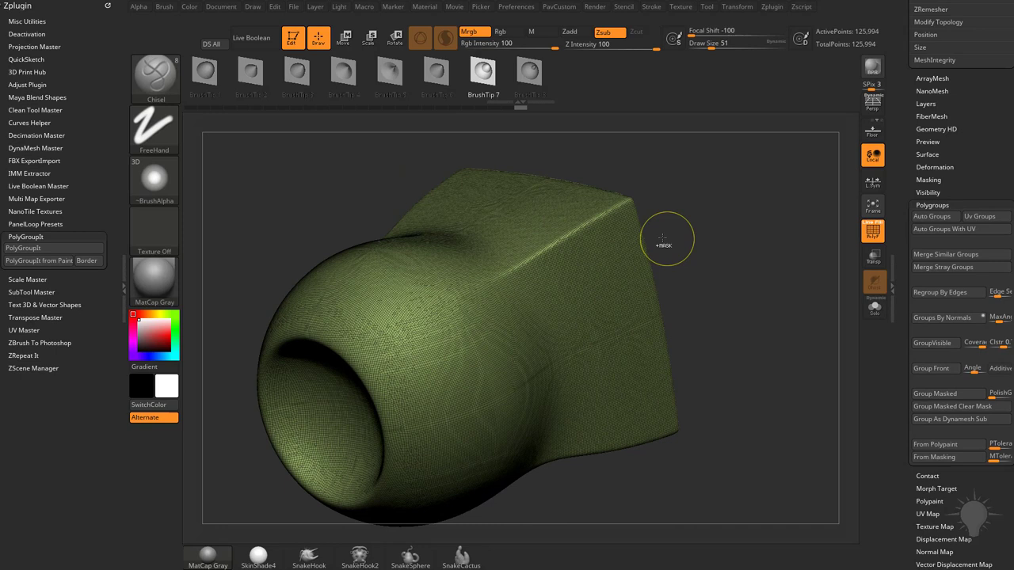
Convert a rectangular mask over the square end's upper corner, and a smaller one inside it, into separate polygroups
ctrl+drag(749, 177, 560, 255)
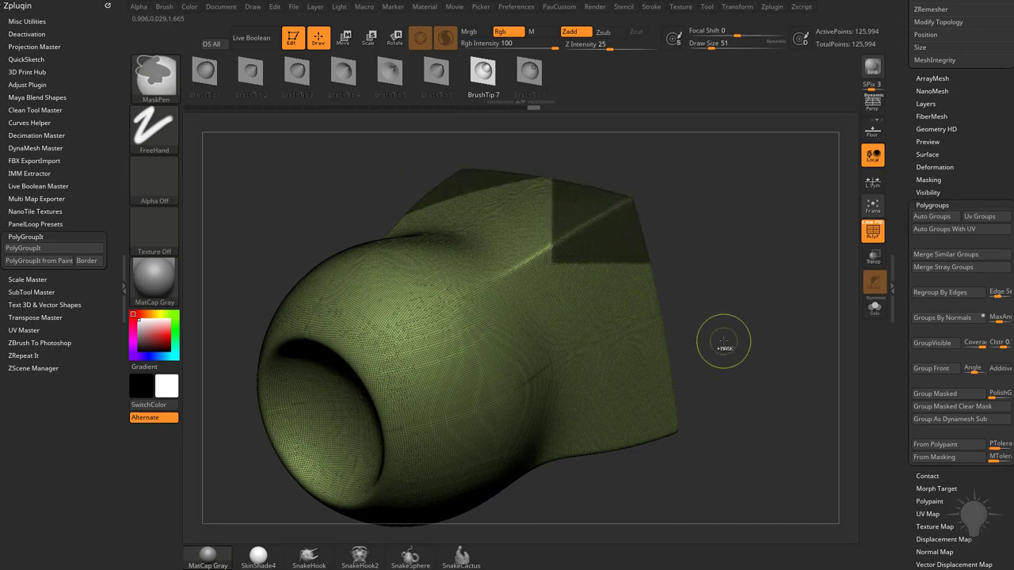
ctrl+click(723, 341)
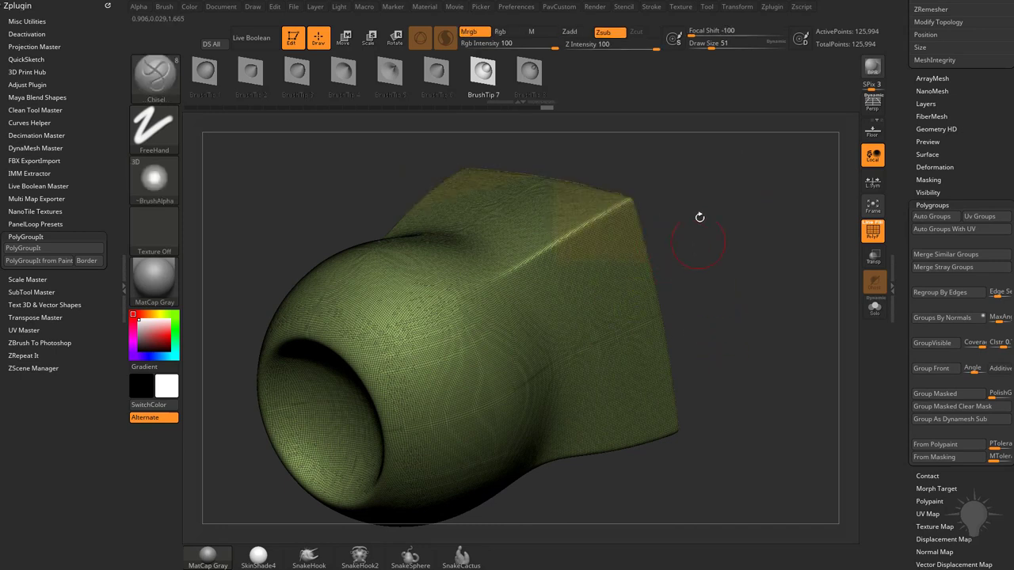
mouse_move(697, 160)
ctrl+mouse_down()
mouse_move(596, 219)
mouse_move(584, 236)
ctrl+mouse_up()
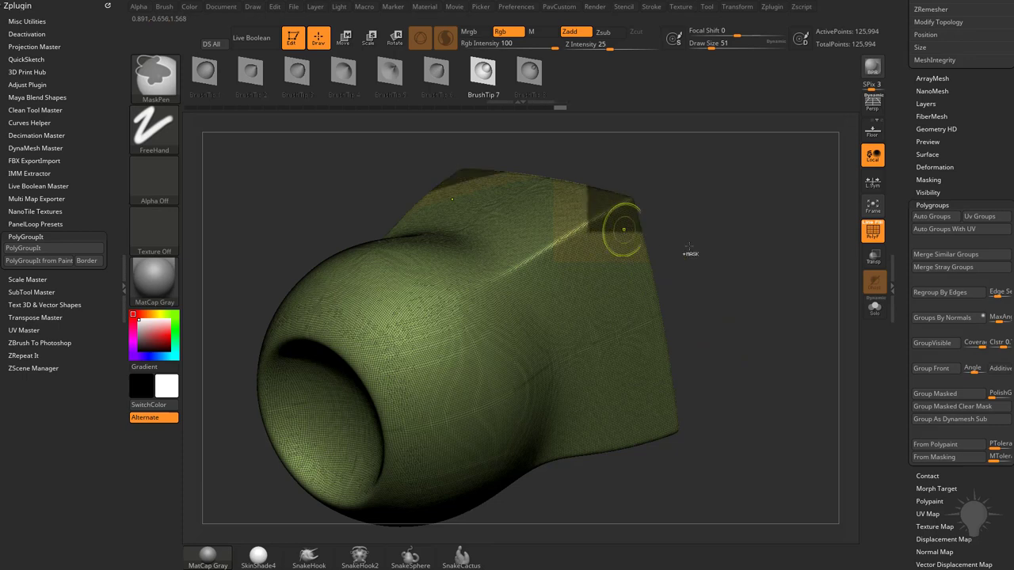
key(ctrl+w)
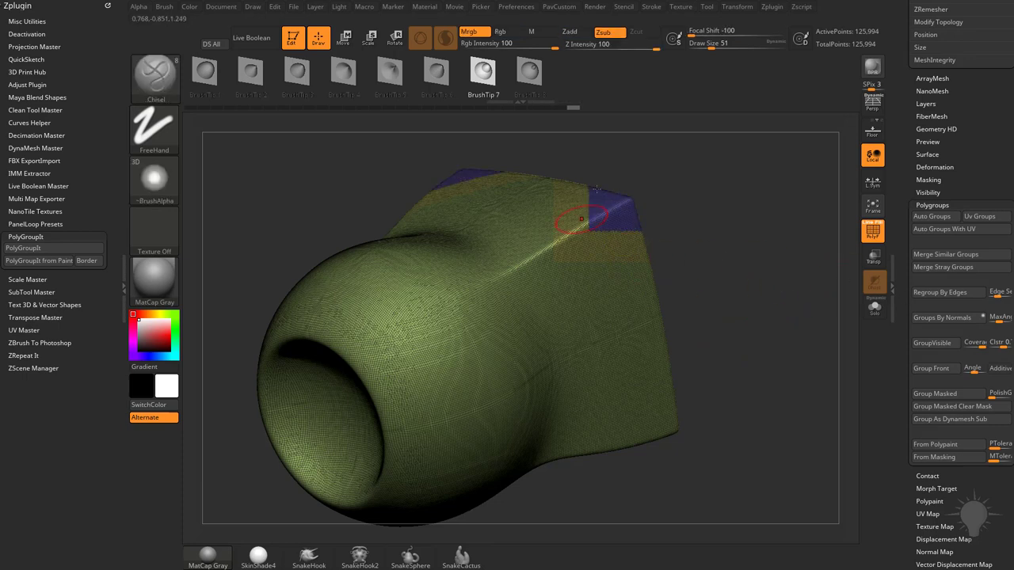
Revert the corner polygroups and try Group Front from a side view of the mesh
drag(658, 215, 599, 205)
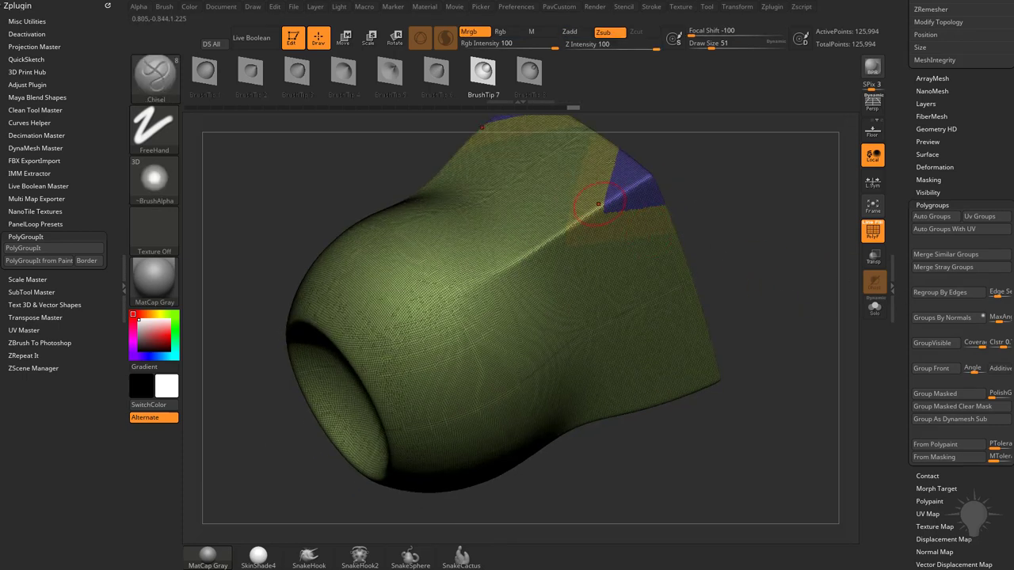
drag(744, 228, 712, 256)
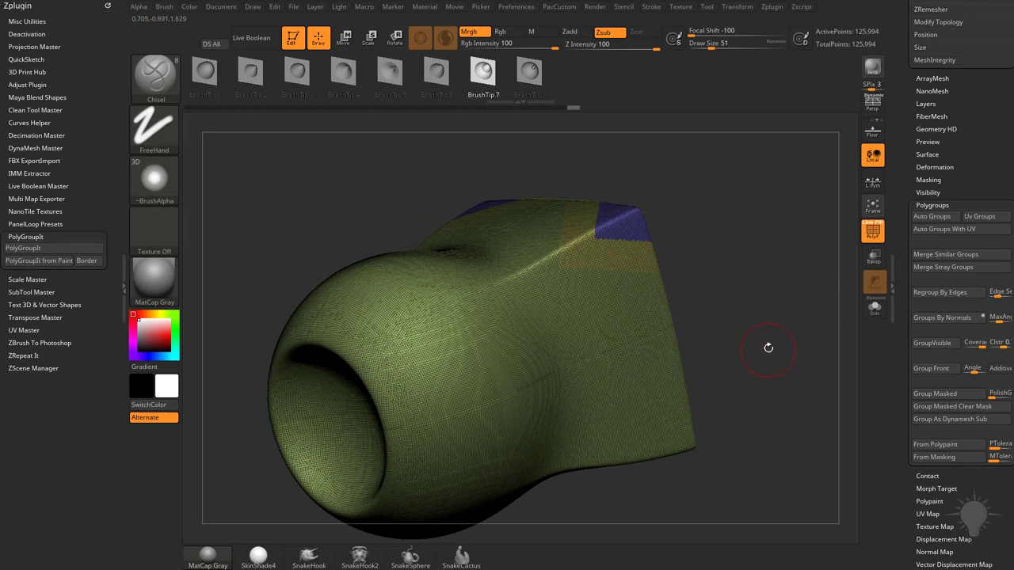
mouse_move(780, 349)
mouse_down()
mouse_move(721, 319)
mouse_move(797, 290)
mouse_move(829, 339)
mouse_move(838, 414)
mouse_move(852, 364)
mouse_up()
key(ctrl+shift+z)
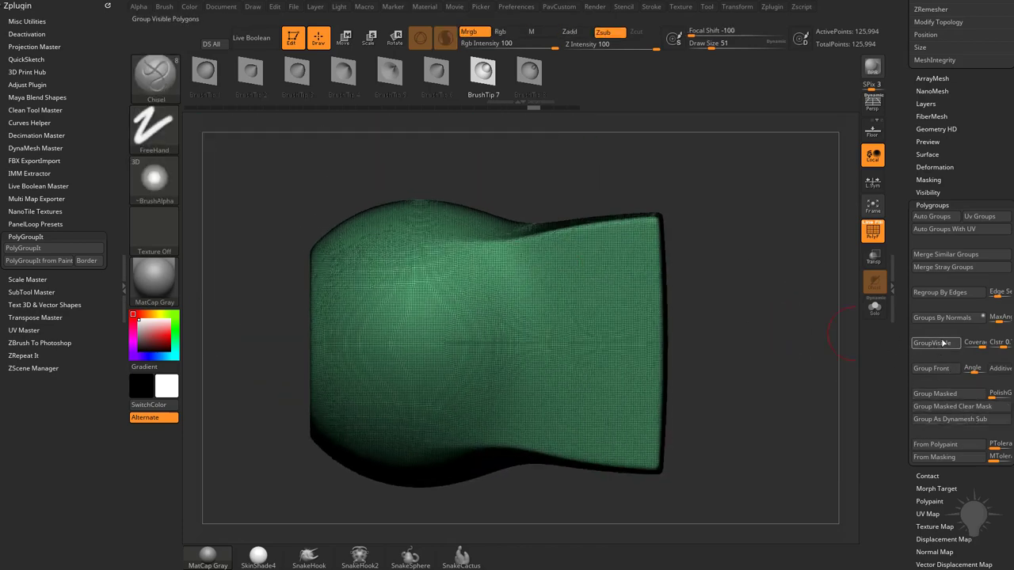
click(932, 369)
mouse_move(699, 301)
mouse_down()
mouse_move(773, 355)
mouse_move(763, 342)
mouse_move(545, 282)
mouse_move(717, 185)
mouse_move(655, 336)
mouse_move(778, 227)
mouse_move(761, 250)
mouse_up()
Paint a freehand mask stroke from the rounded body along the ridge to the square corner and convert it to a polygroup
key(ctrl)
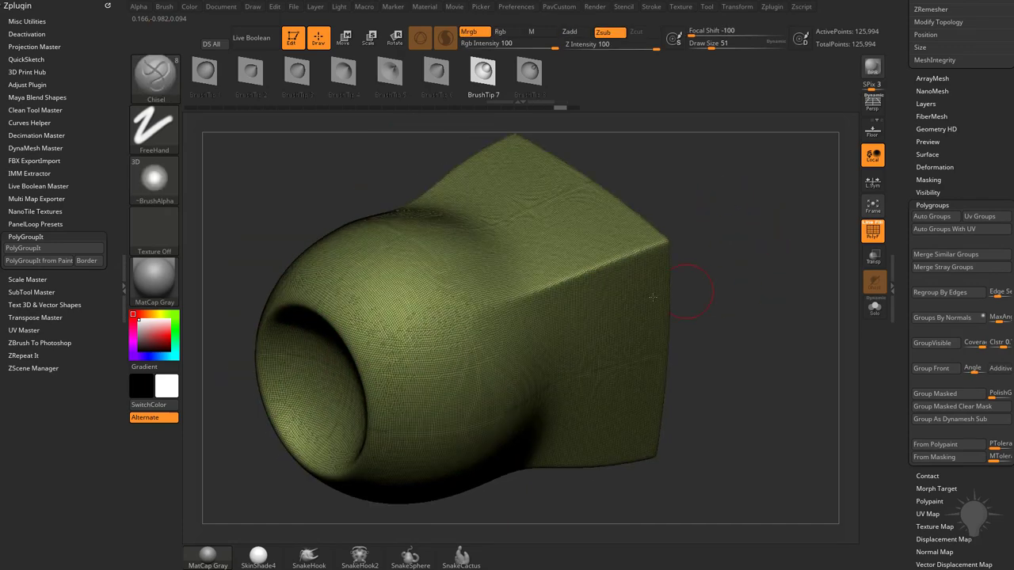
mouse_move(622, 262)
mouse_down()
mouse_move(441, 408)
mouse_move(635, 253)
mouse_up()
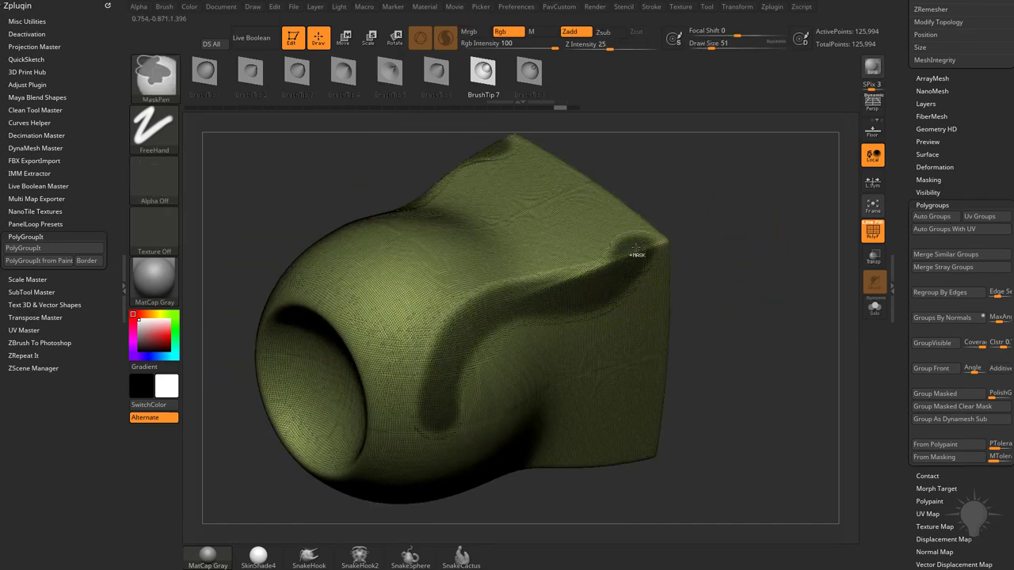
key(ctrl+w)
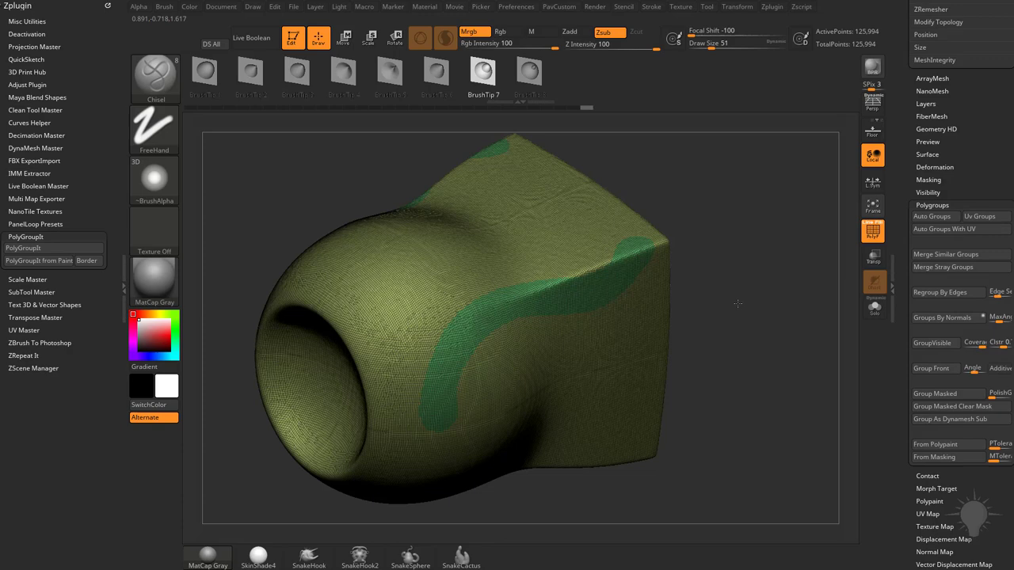
alt+drag(735, 304, 776, 321)
key(ctrl+z)
key(ctrl+w)
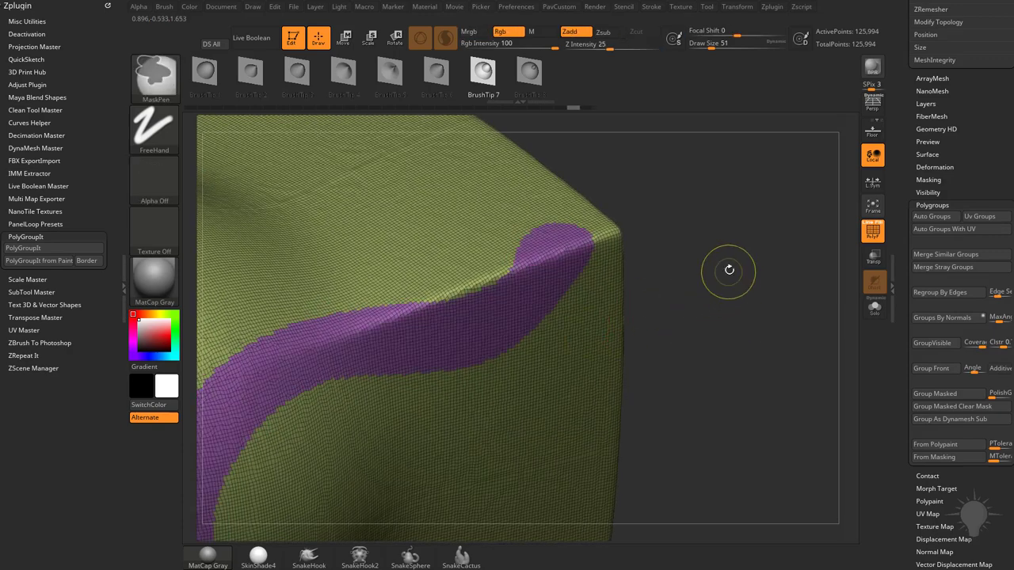
drag(724, 272, 760, 237)
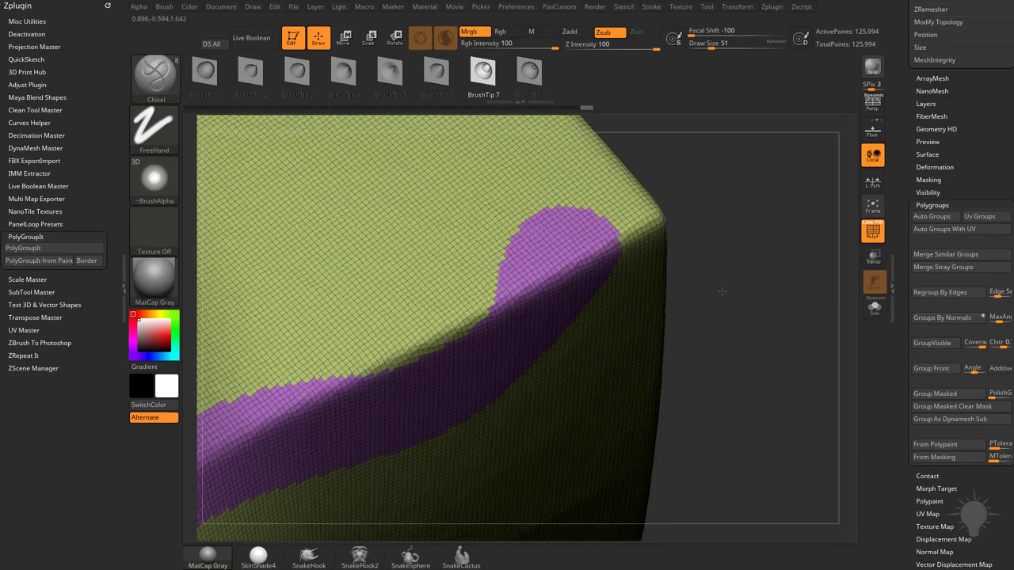
Undo the polygroup and the painted mask stroke along the ridge
drag(722, 292, 747, 289)
key(ctrl+z)
key(ctrl+z)
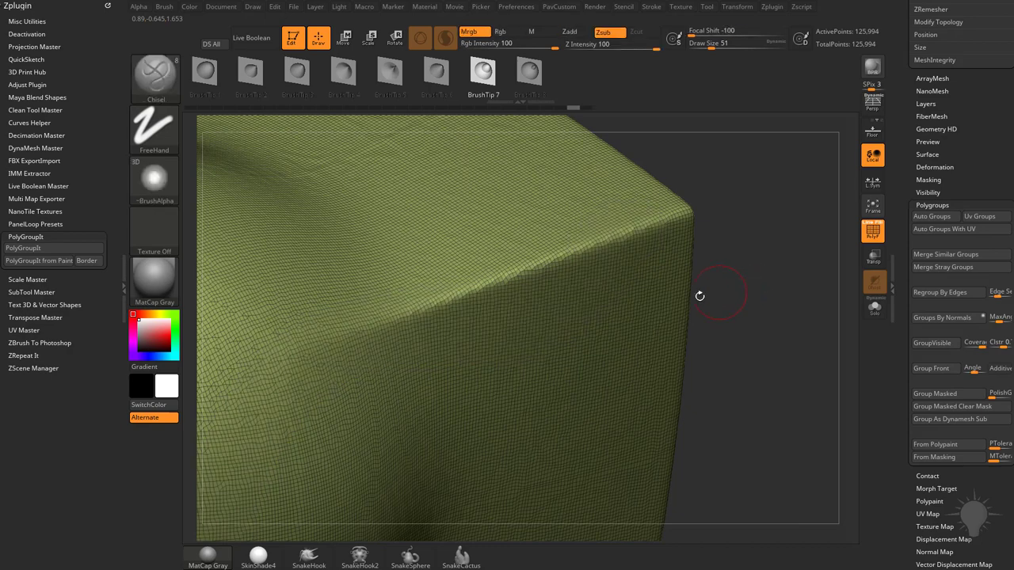
Mask a rectangular patch across the ridge and the flat side of the square end
mouse_move(569, 291)
ctrl+mouse_down()
mouse_move(378, 356)
mouse_move(555, 292)
ctrl+mouse_up()
ctrl+drag(773, 334, 733, 336)
ctrl+drag(747, 288, 351, 404)
Apply Edgeloop Masked Border to the rectangular mask and clear the mask
click(906, 264)
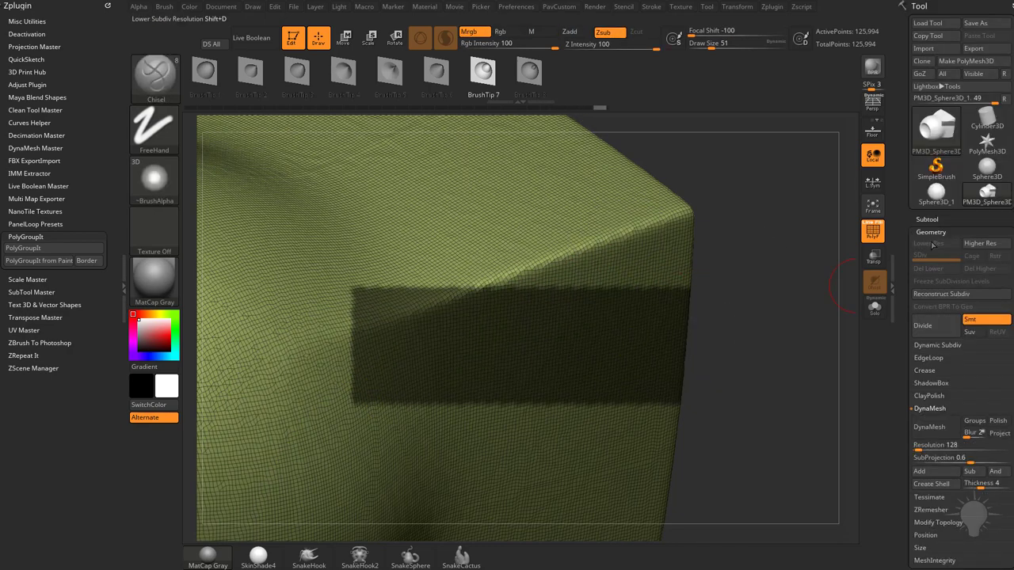
drag(924, 375, 927, 261)
click(931, 245)
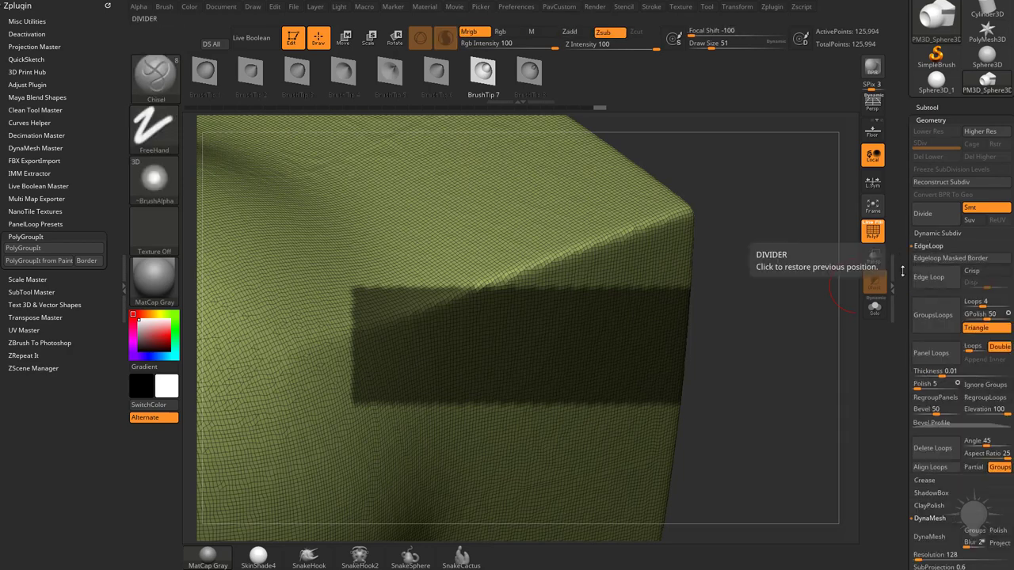
click(945, 262)
ctrl+click(702, 301)
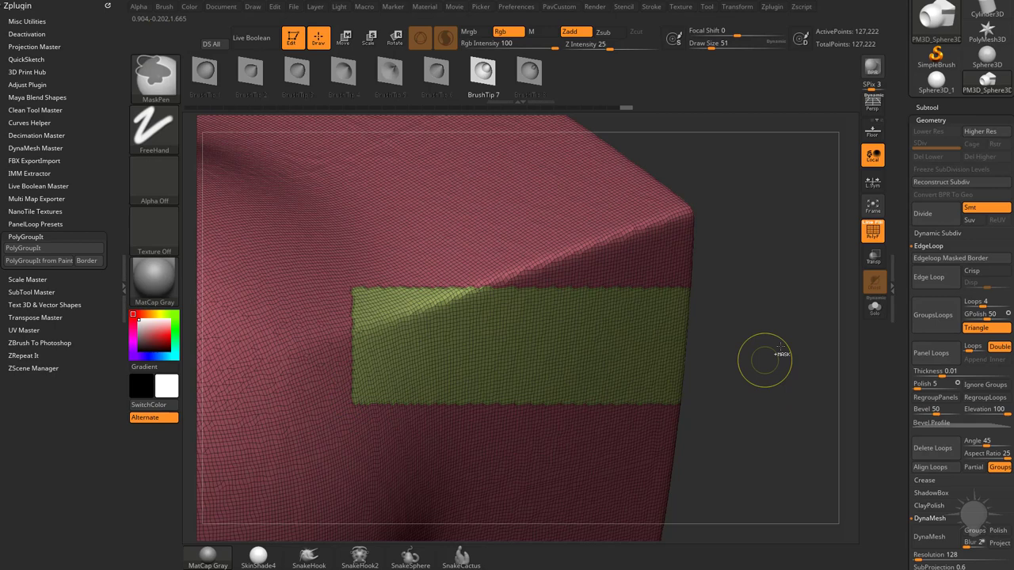
Undo the masked-border edge loop and the rectangular mask
key(ctrl+z)
key(ctrl+z)
scroll(905, 357, up, 3)
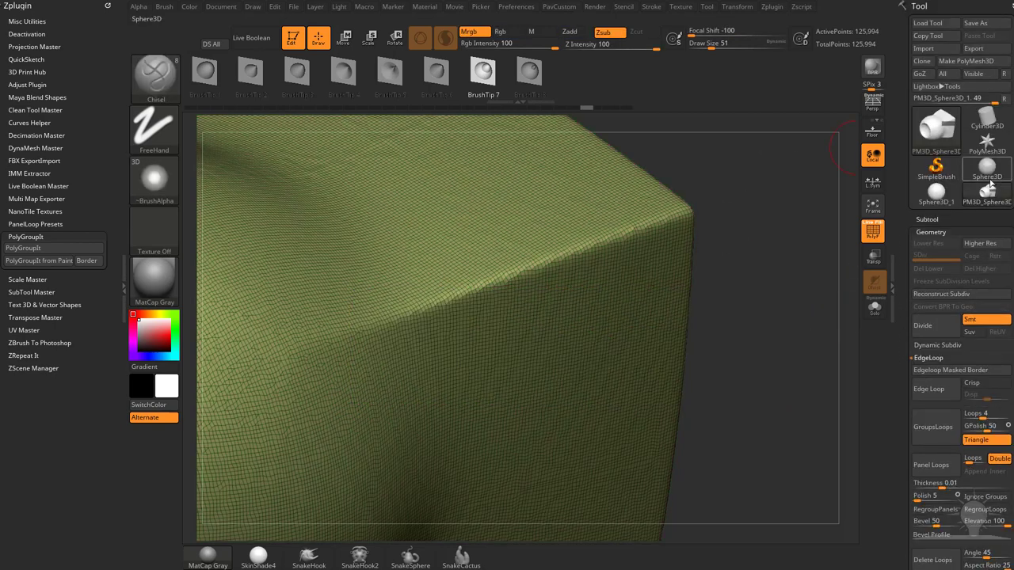
Switch to the Cylinder3D primitive, convert it to a PolyMesh3D, and frame it in a straight side view
click(987, 119)
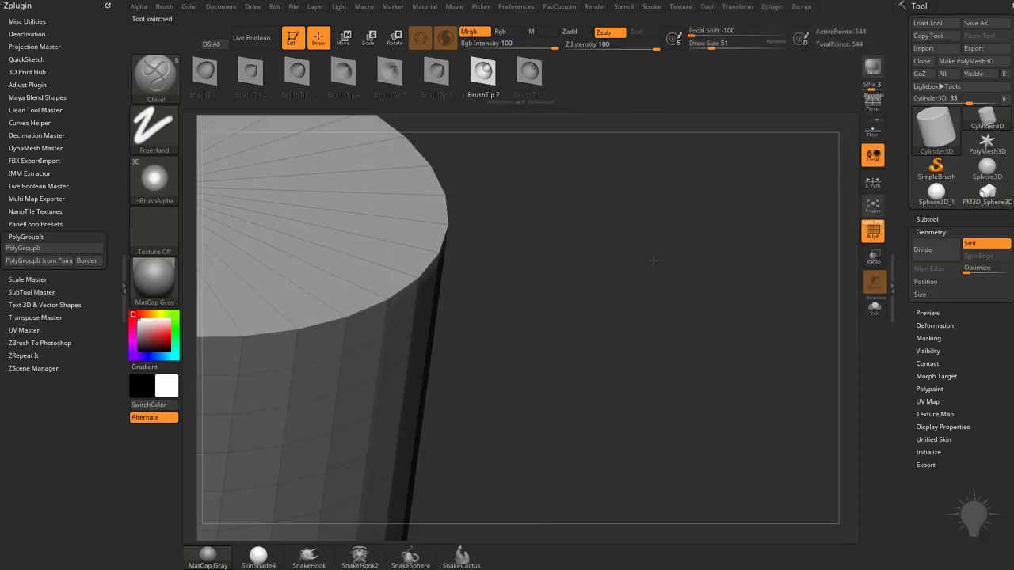
key(f)
drag(654, 319, 555, 289)
click(957, 62)
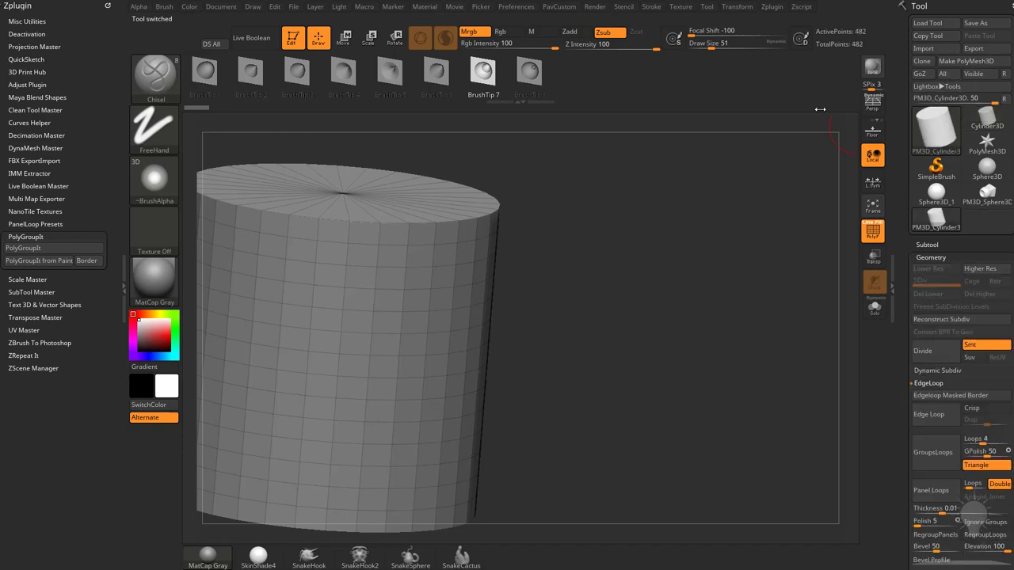
key(shift+f)
shift+drag(623, 246, 647, 261)
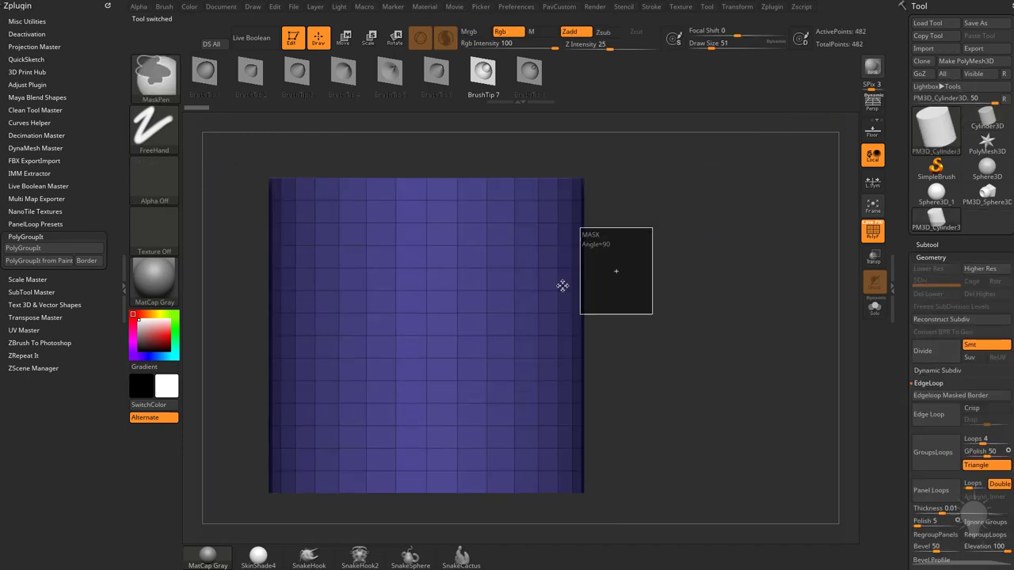
Choose the MaskLasso brush and mask an irregular area on the cylinder's side
ctrl+click(160, 87)
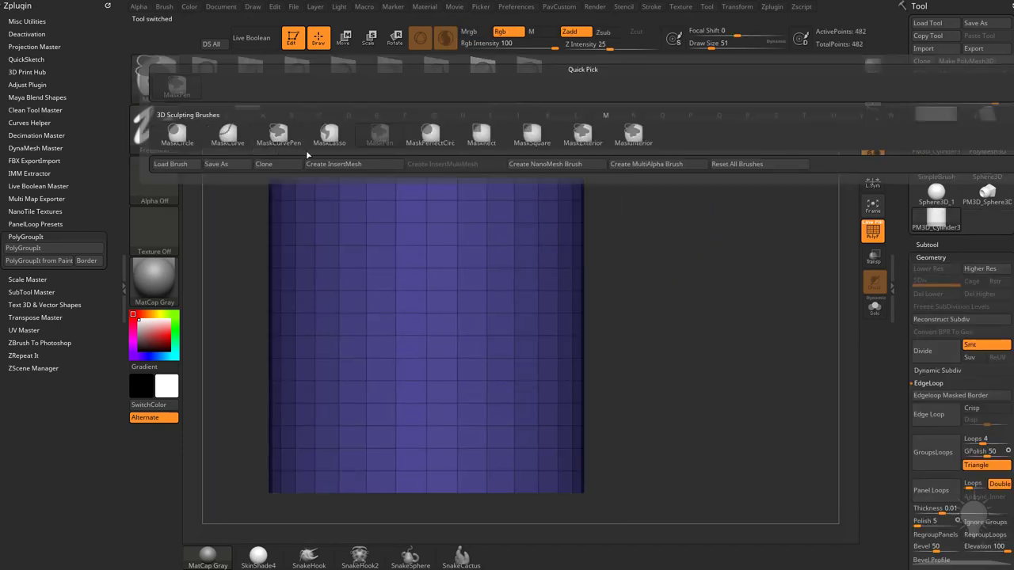
click(329, 133)
mouse_move(663, 341)
ctrl+mouse_down()
mouse_move(331, 327)
mouse_move(590, 400)
ctrl+mouse_up()
Insert an edge loop around the cylinder's masked area with Edgeloop Masked Border
shift+click(919, 247)
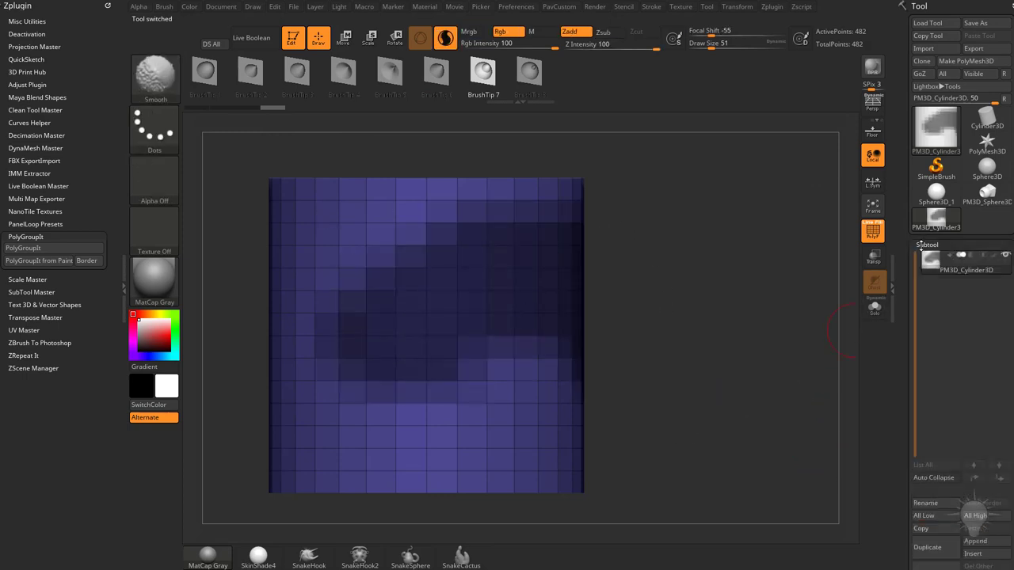
shift+click(921, 248)
drag(913, 321, 938, 303)
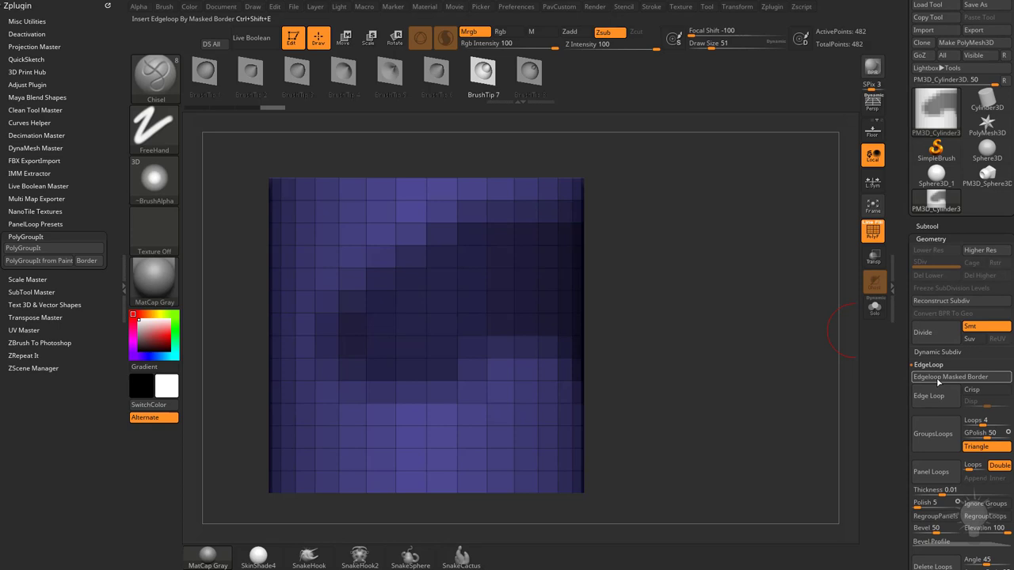
click(967, 377)
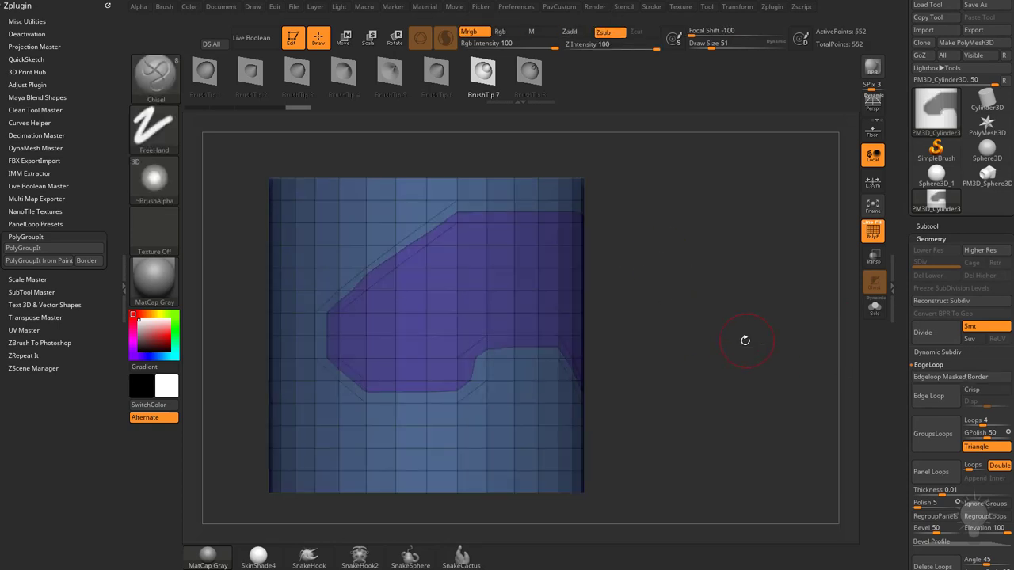
drag(745, 339, 667, 338)
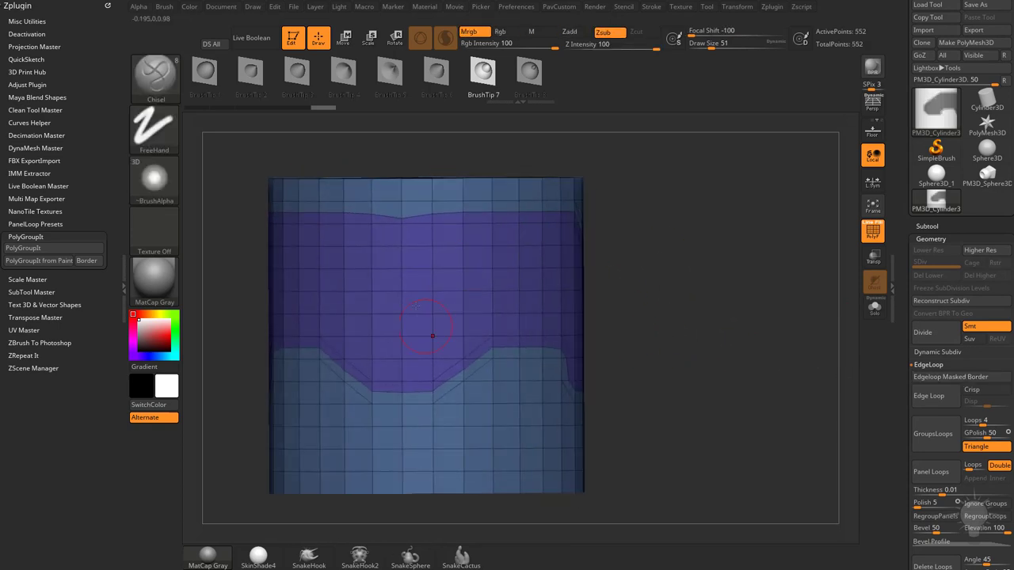
drag(611, 305, 734, 309)
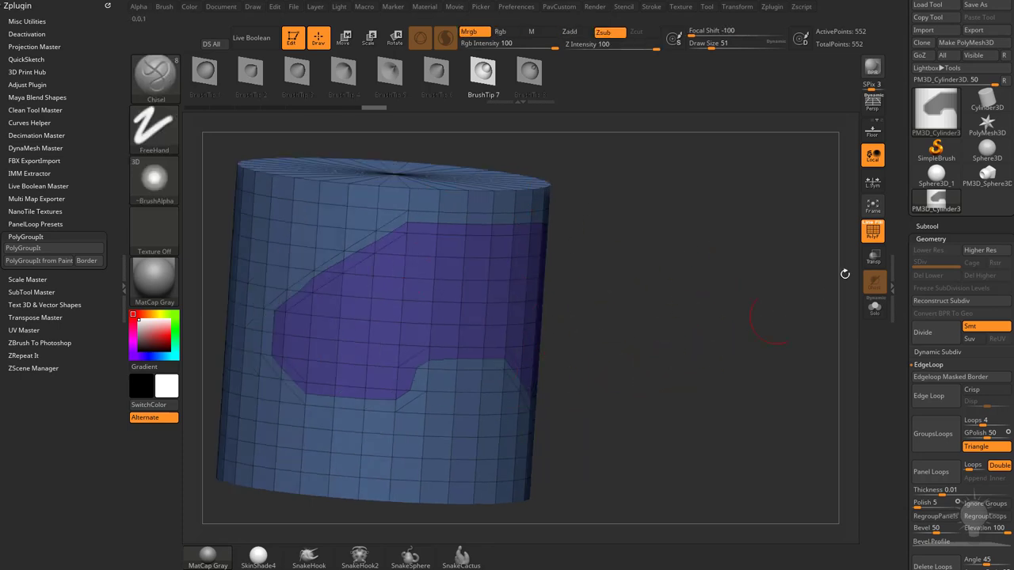
click(982, 179)
click(937, 200)
Isolate the cylinder's main polygroup so the irregular side area is hidden, with the Polygroups commands open
drag(733, 274, 734, 302)
drag(900, 330, 898, 219)
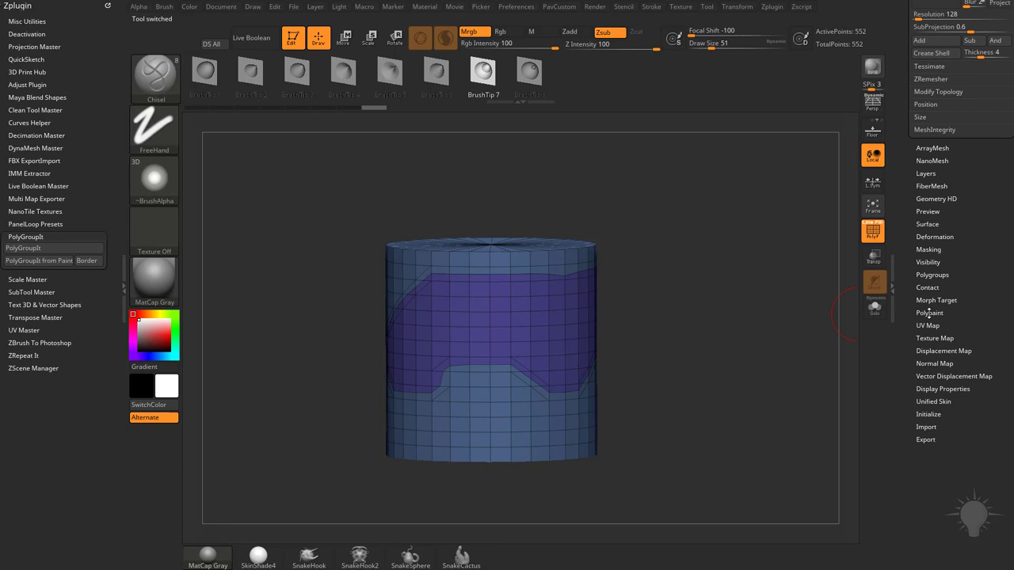
click(932, 275)
drag(769, 294, 510, 297)
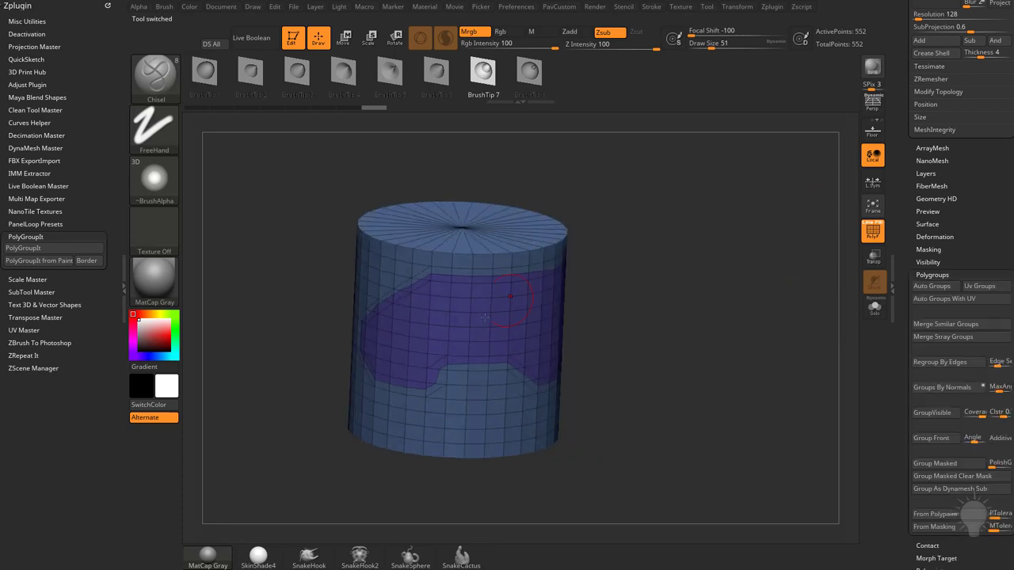
key(ctrl+shift)
ctrl+shift+click(511, 253)
mouse_move(655, 294)
mouse_down()
mouse_move(690, 318)
mouse_move(611, 293)
mouse_move(678, 309)
mouse_move(674, 296)
mouse_up()
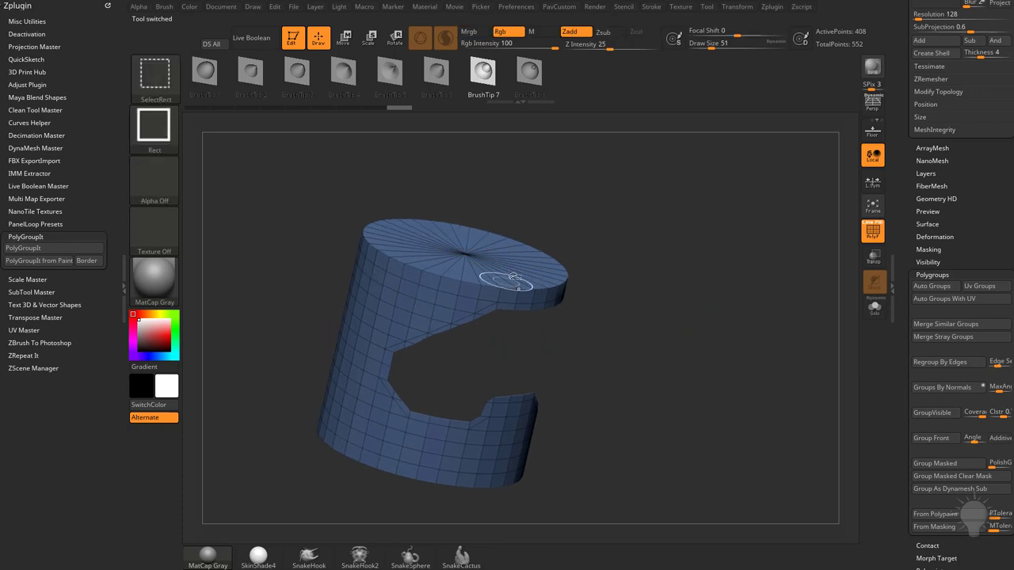
Split the visible part of the cylinder into polygroups with Groups By Normals and unhide the rest of the mesh
click(938, 389)
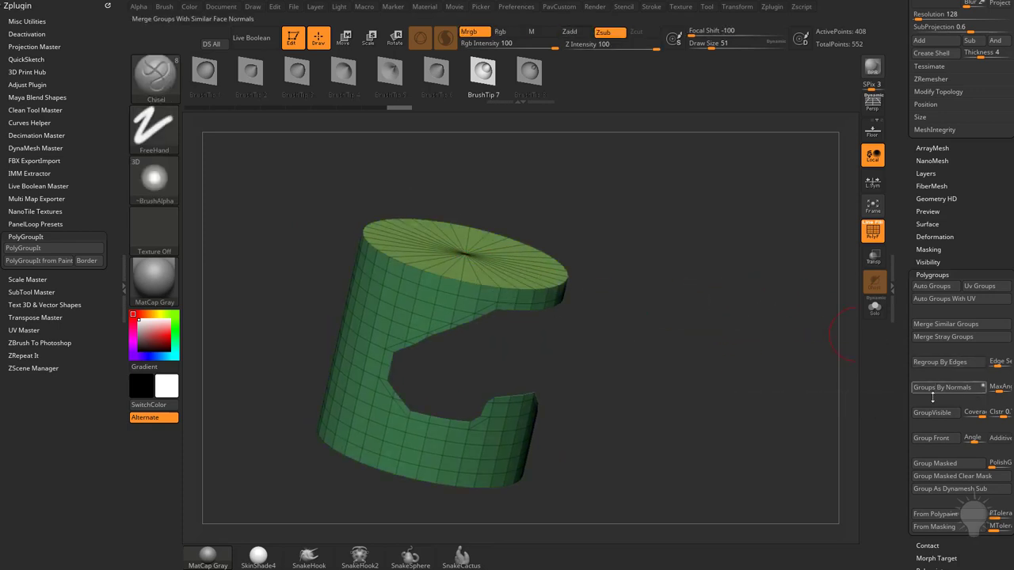
drag(688, 298, 618, 346)
ctrl+shift+click(755, 293)
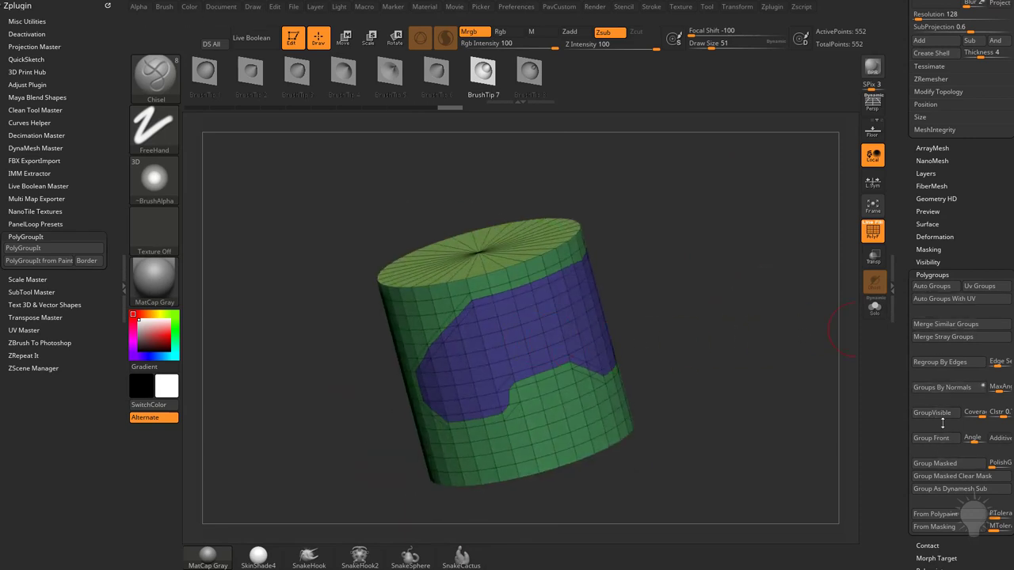
Try Groups By Normals on the fully visible cylinder and undo it
click(941, 388)
drag(666, 301, 490, 255)
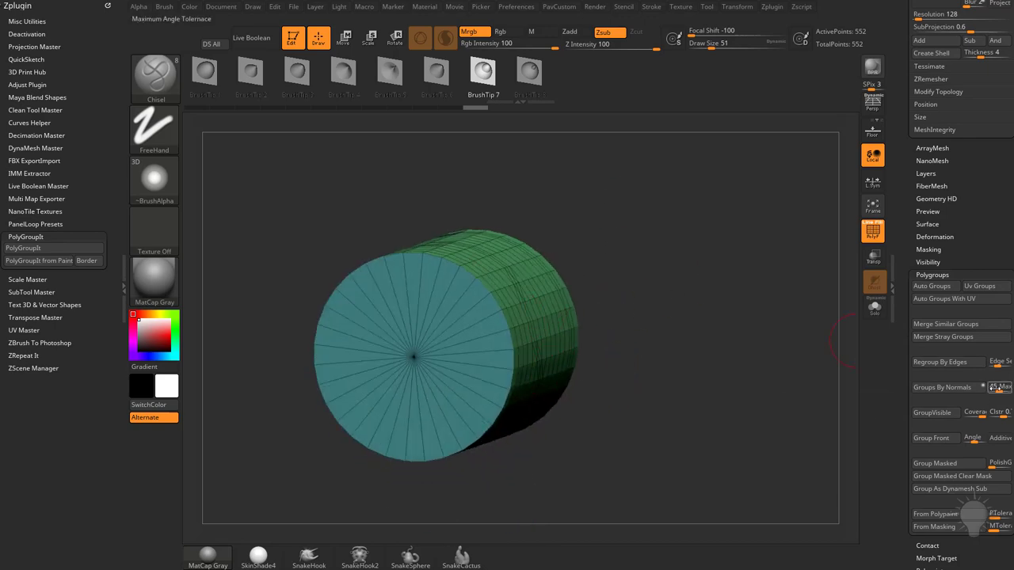
mouse_move(725, 297)
mouse_down()
mouse_move(702, 352)
mouse_move(724, 346)
mouse_move(703, 354)
mouse_move(753, 317)
mouse_move(797, 335)
mouse_move(776, 340)
mouse_up()
key(ctrl+z)
Choose the ZModeler brush and set its polygon action to QMesh Polygroup All
key(b)
key(z)
key(m)
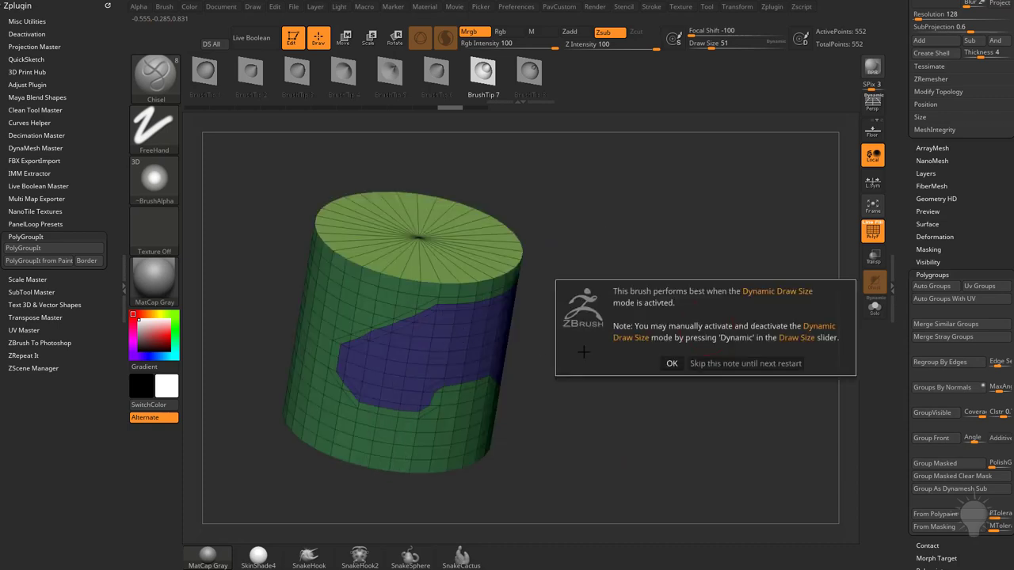
click(666, 364)
key(space)
click(532, 290)
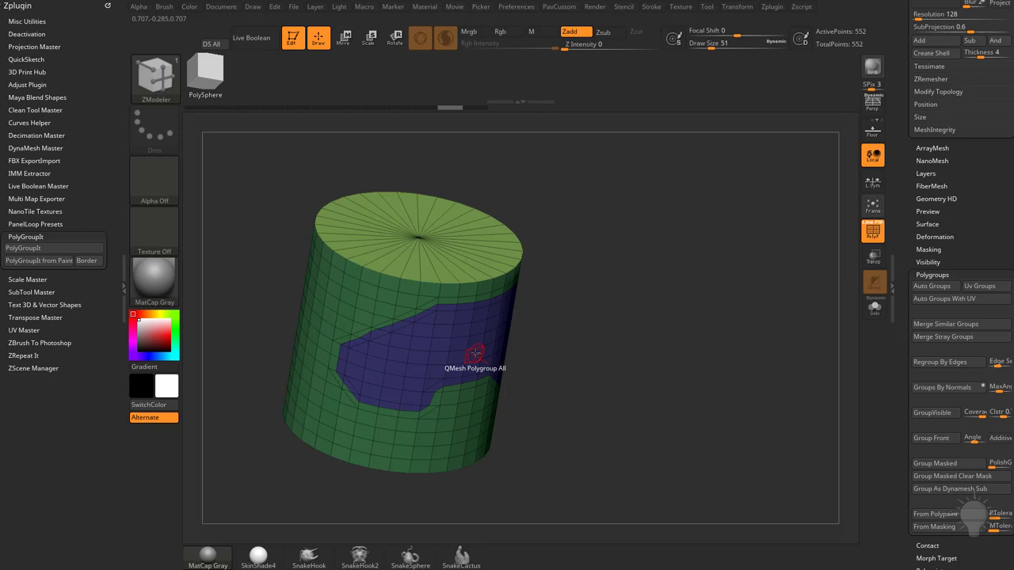
QMesh the cylinder's irregular side polygroup inward and extrude the top cap polygroup outward
drag(507, 352, 476, 289)
drag(542, 303, 660, 283)
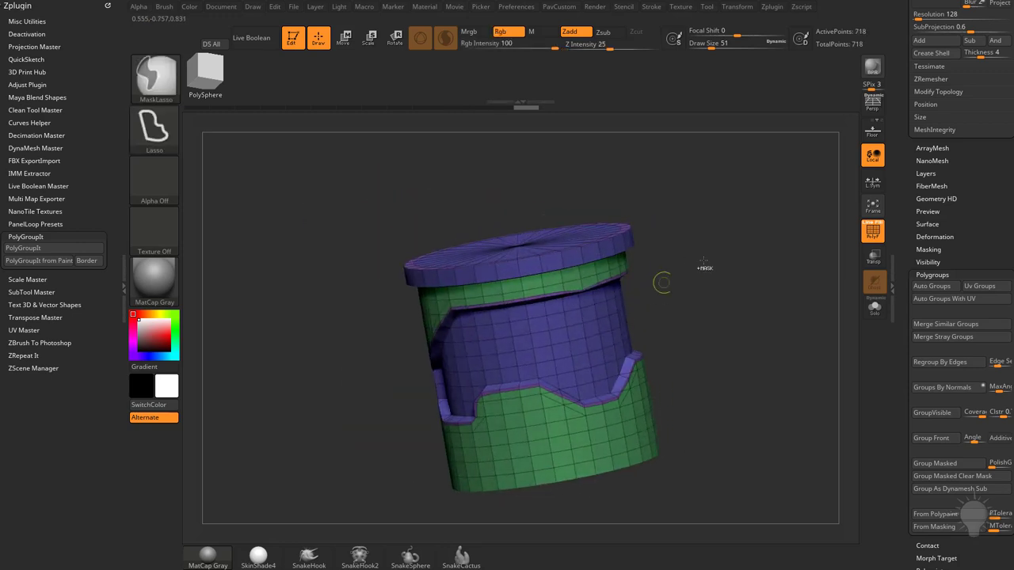
drag(743, 324, 770, 310)
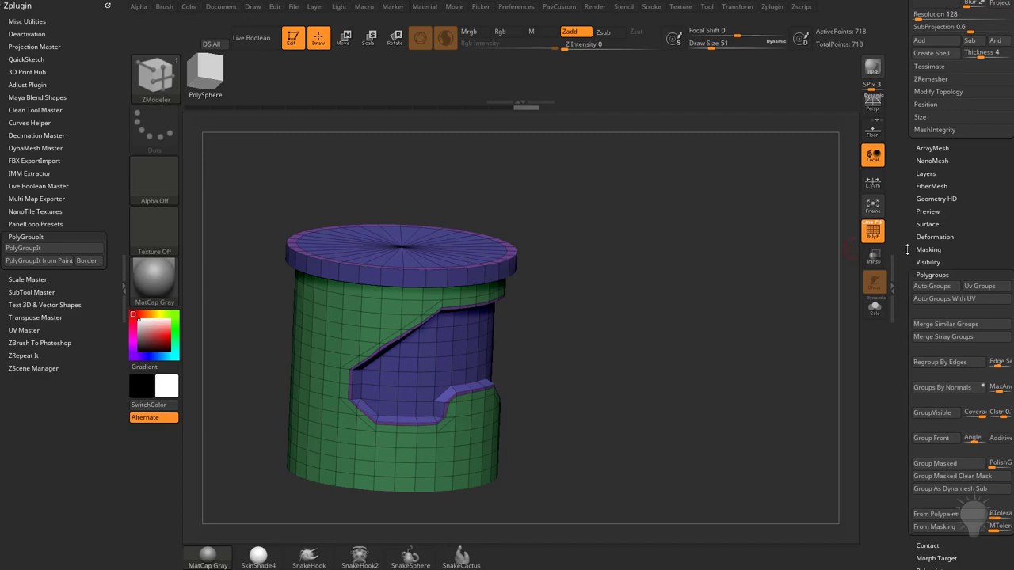
drag(907, 250, 900, 435)
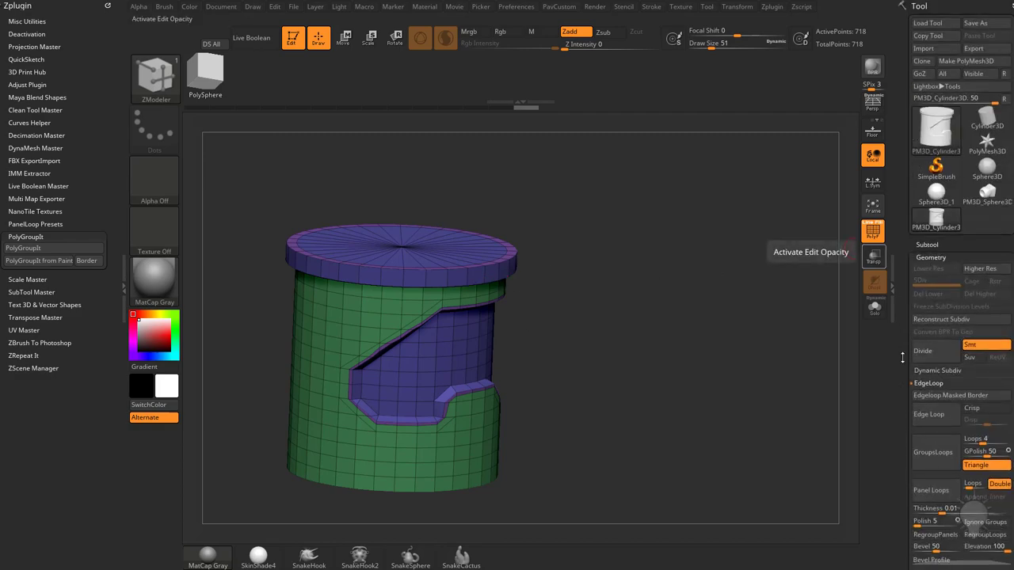
key(alt+Tab)
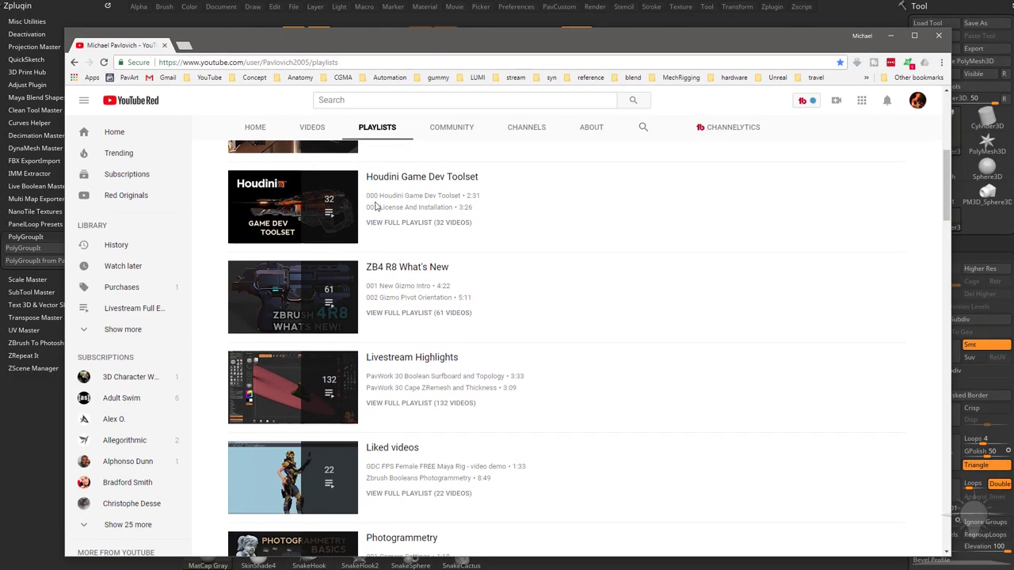
key(alt+Tab)
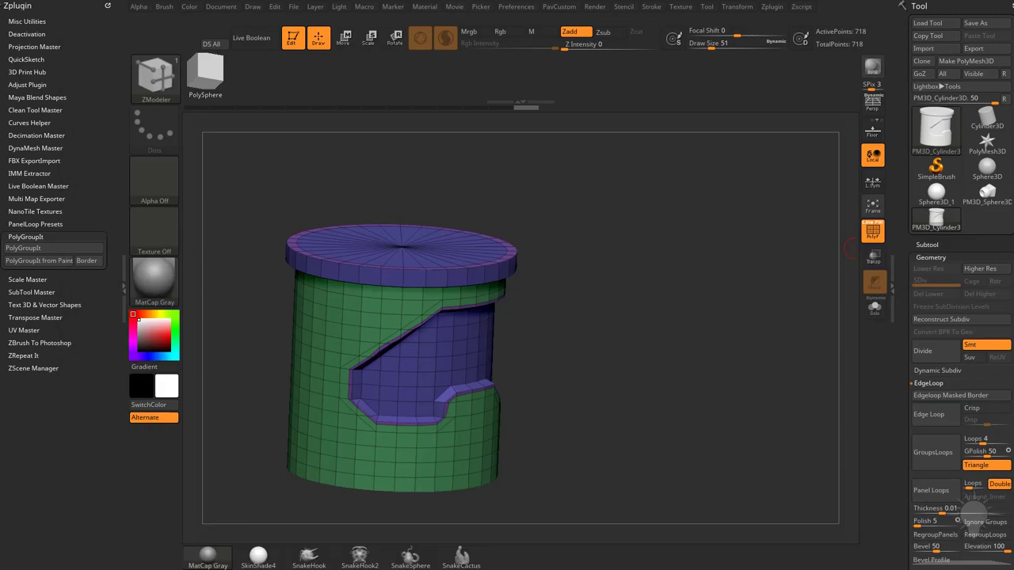
Switch to the sculpted PM3D_Sphere3D_1 mesh and turn off its polyframe display
drag(670, 207, 556, 346)
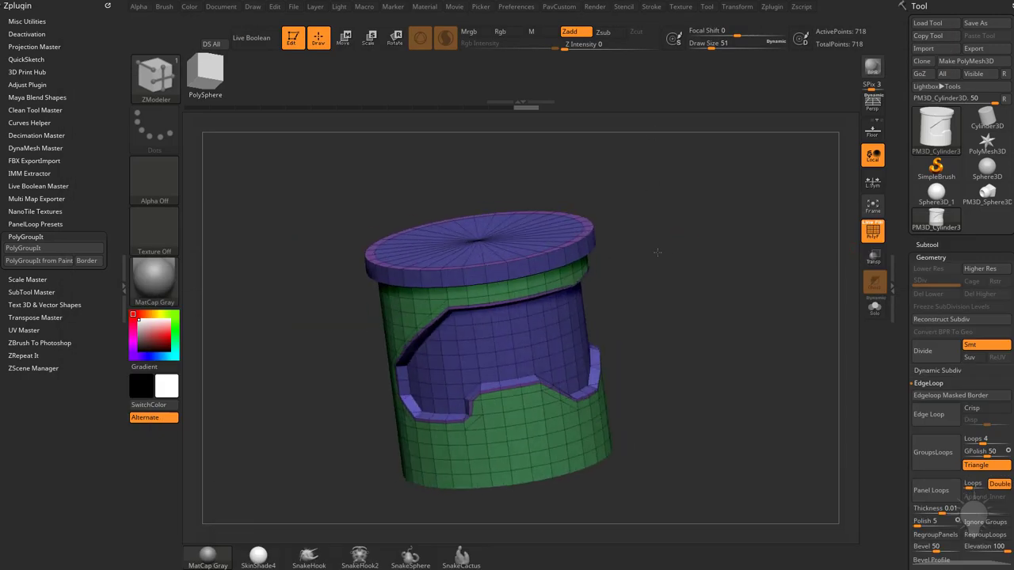
click(986, 194)
mouse_move(705, 204)
mouse_down()
mouse_move(780, 192)
mouse_move(758, 223)
mouse_move(729, 219)
mouse_move(735, 251)
mouse_up()
key(s)
drag(719, 282, 743, 258)
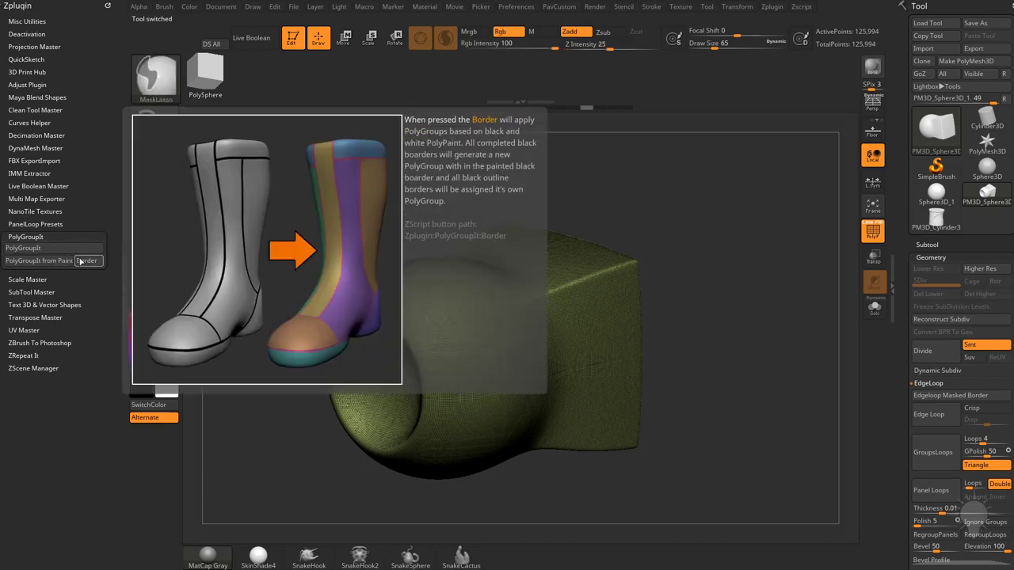
click(873, 233)
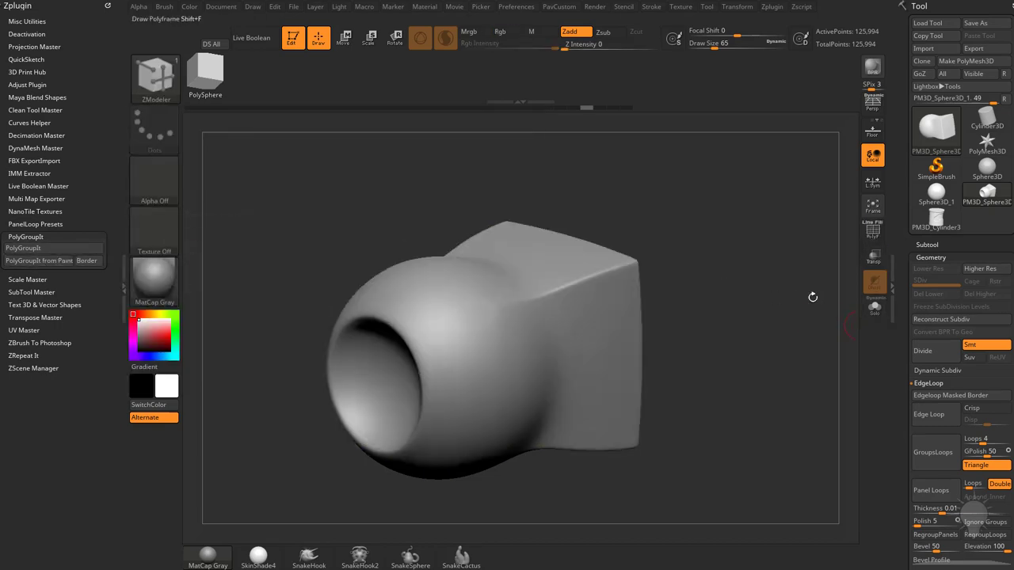
Choose the Standard brush with the alpha off and a draw size of 108
drag(750, 316, 718, 286)
key(s)
click(757, 305)
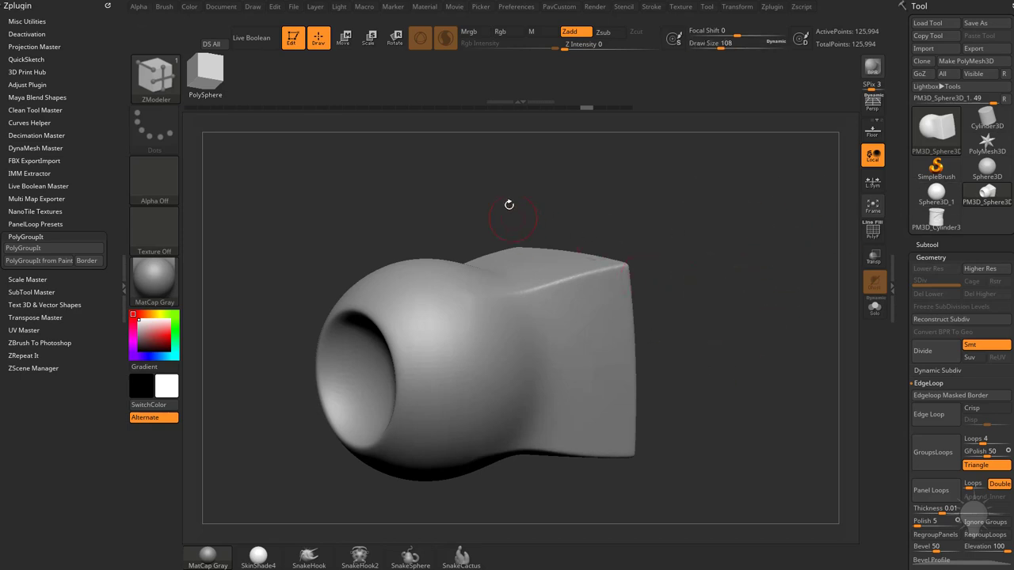
key(b)
key(s)
key(t)
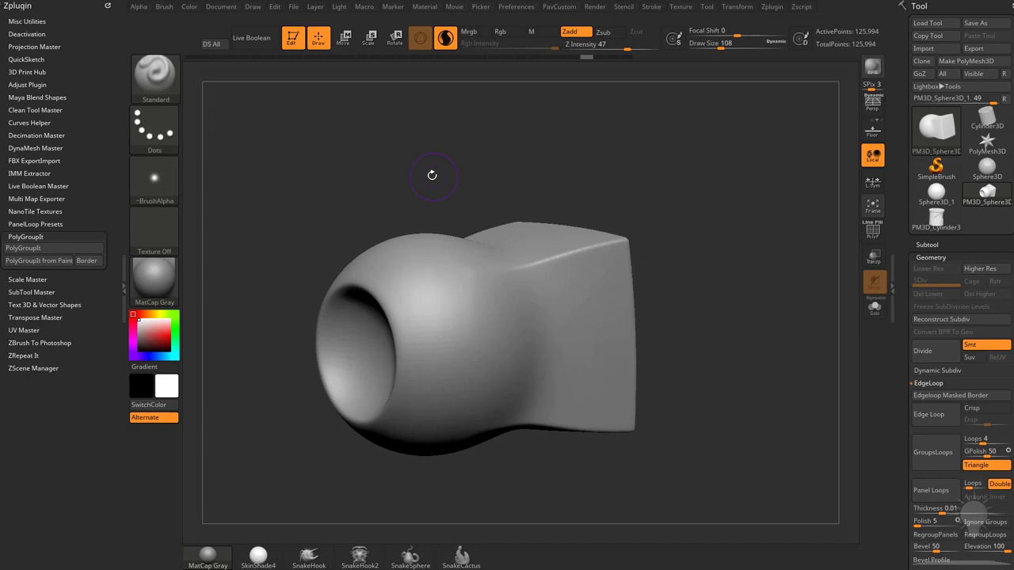
key(b)
key(s)
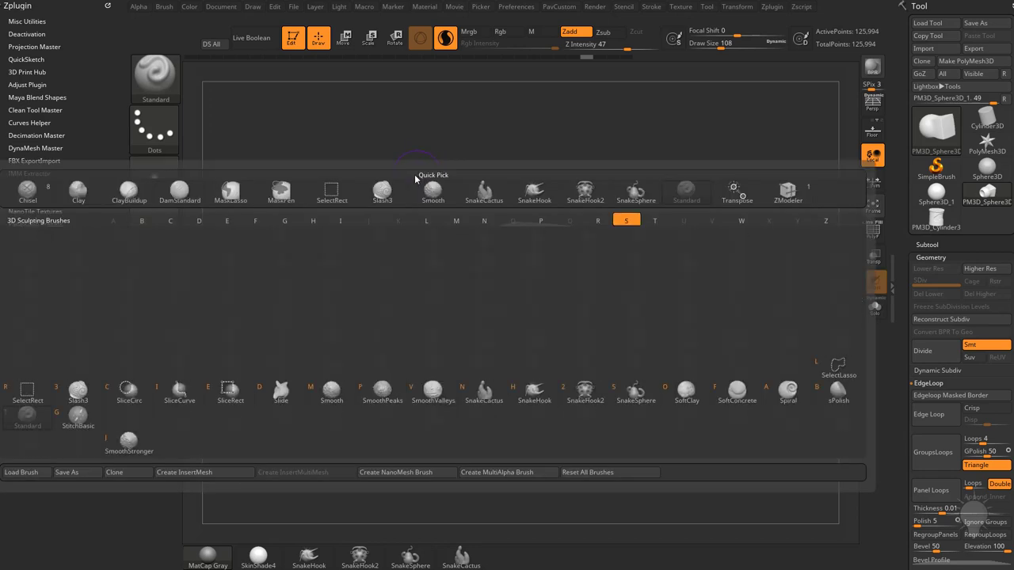
key(t)
click(154, 182)
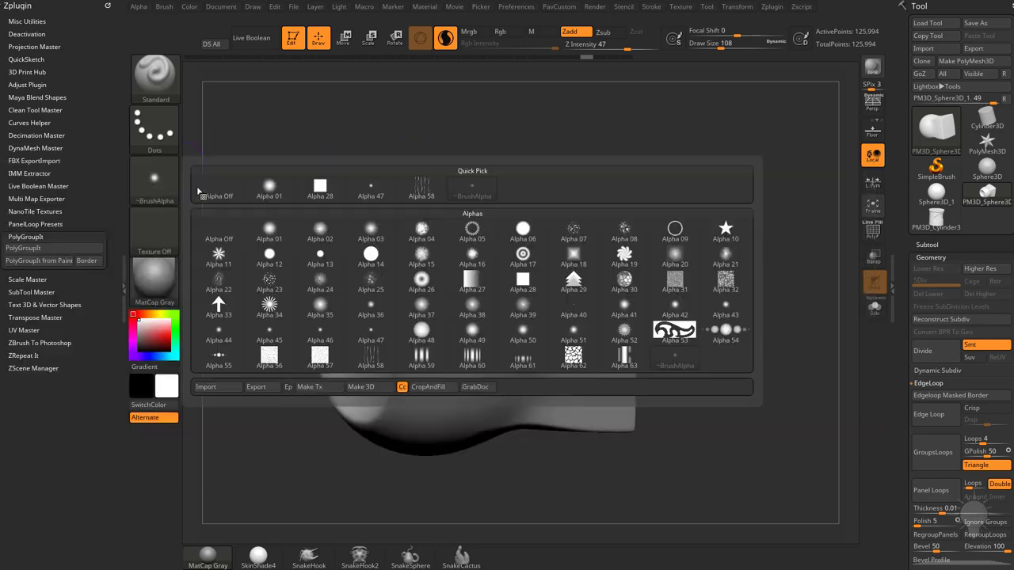
click(207, 188)
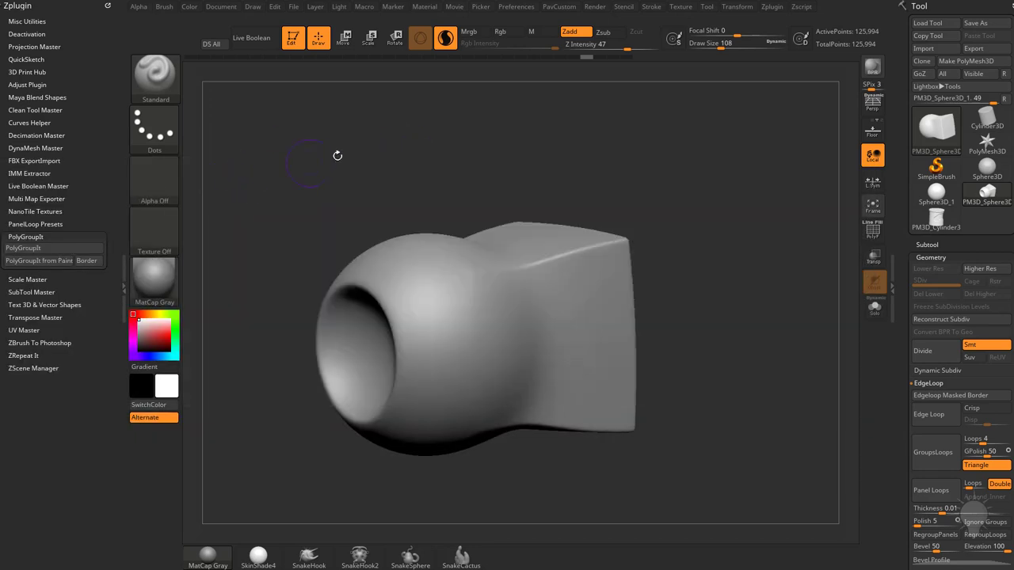
Paint a black spot on the mesh's side with the brush in Rgb-only mode, and open the subtool list
click(501, 33)
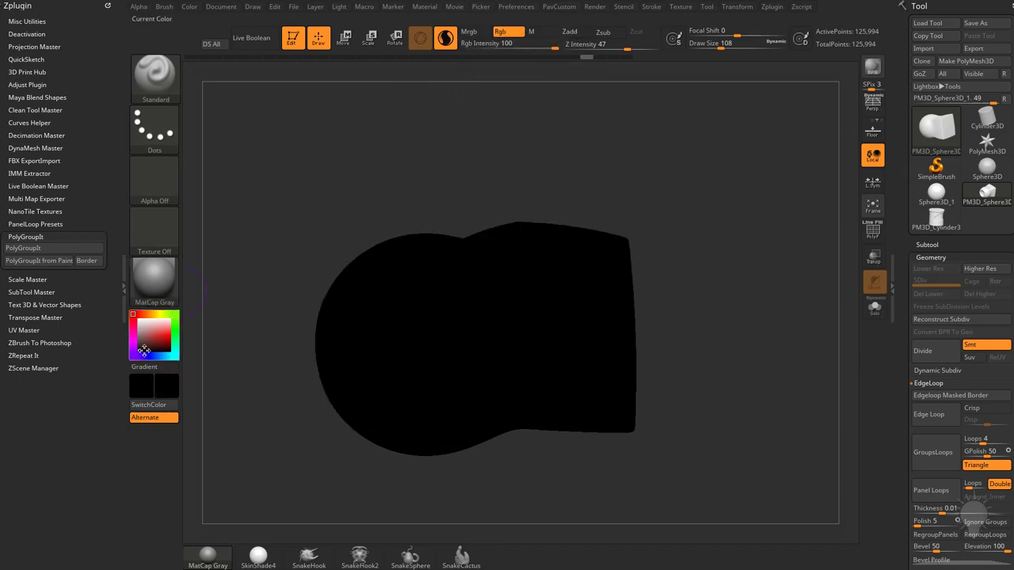
mouse_move(520, 313)
mouse_down()
mouse_move(507, 323)
mouse_move(513, 317)
mouse_up()
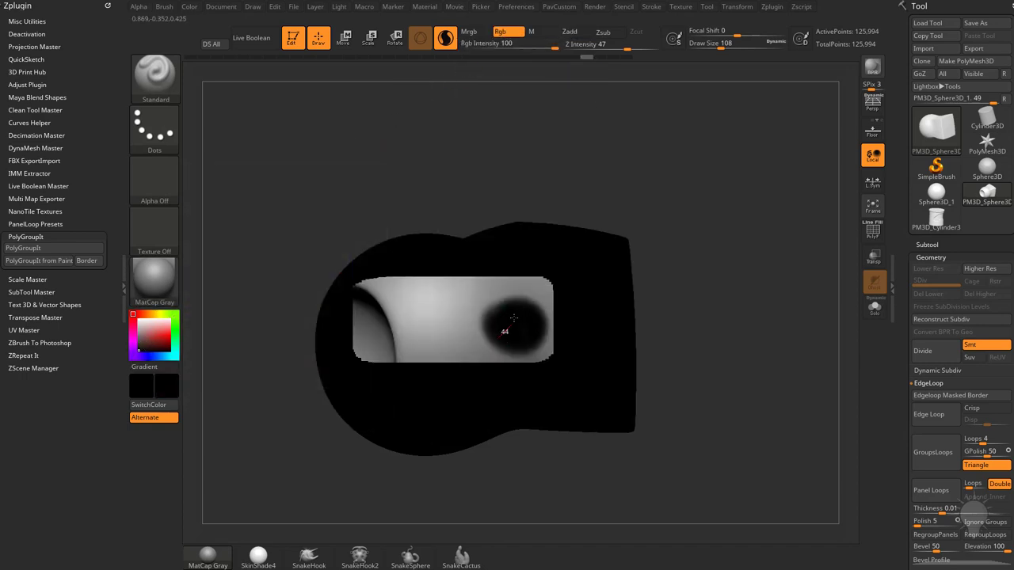
click(939, 244)
mouse_move(995, 259)
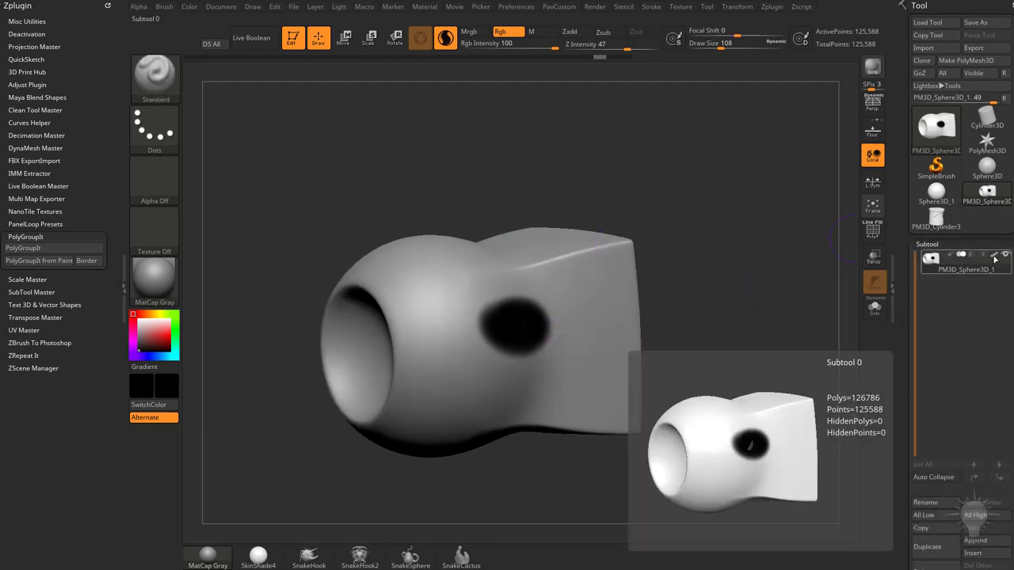
Enlarge the black spot into an oval and paint a round one near the block's upper corner at draw size 90
drag(792, 269, 730, 279)
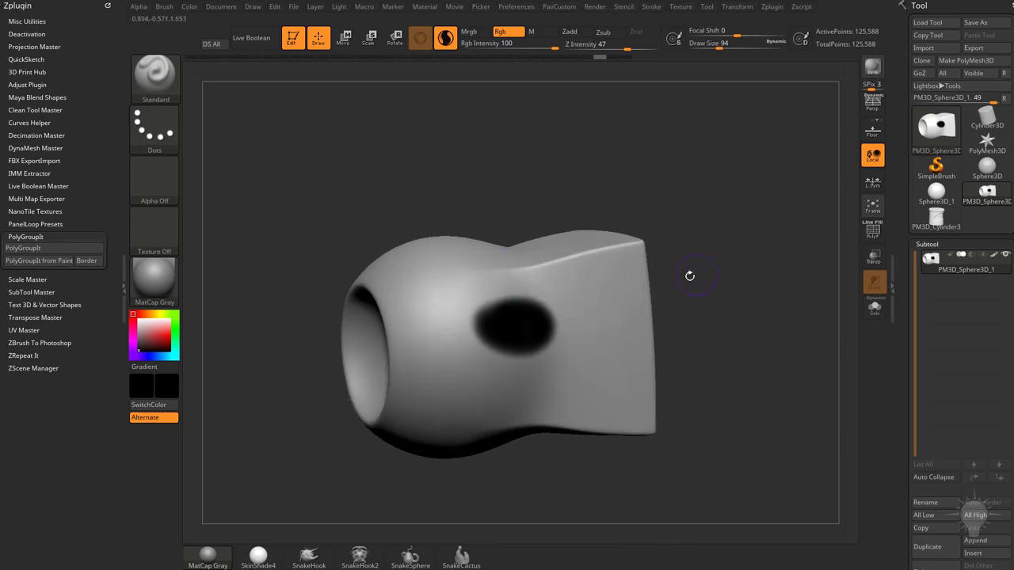
mouse_move(526, 326)
mouse_down()
mouse_move(493, 316)
mouse_move(521, 331)
mouse_up()
key(s)
drag(598, 302, 596, 303)
mouse_move(602, 273)
mouse_down()
mouse_move(612, 283)
mouse_move(608, 275)
mouse_up()
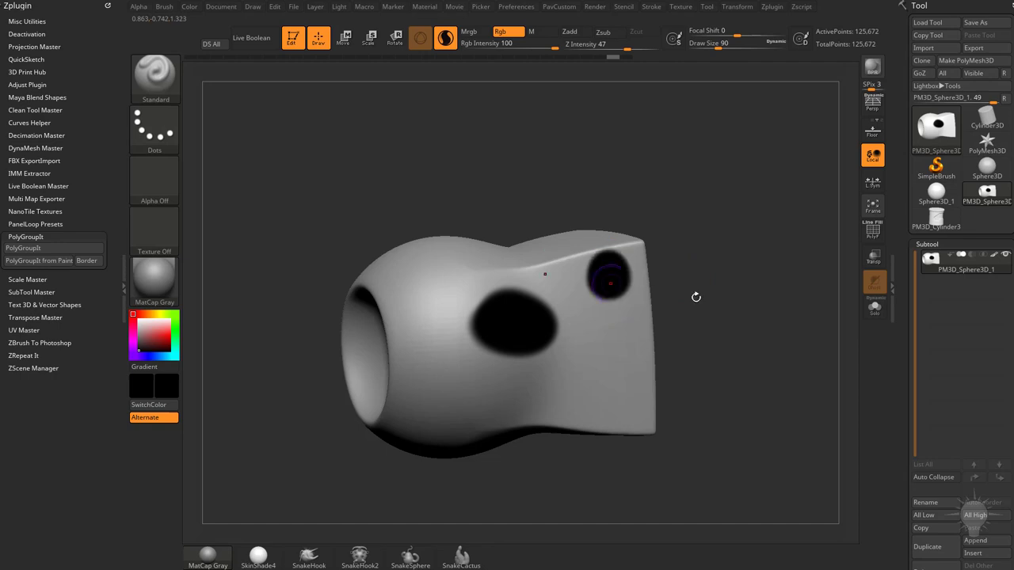
Extend the black oval slightly and paint a vertical black stripe between it and the round opening
drag(696, 297, 699, 269)
mouse_move(493, 301)
mouse_down()
mouse_move(529, 315)
mouse_move(494, 298)
mouse_up()
mouse_move(438, 325)
mouse_down()
mouse_move(444, 380)
mouse_move(439, 340)
mouse_up()
Paint white over the stripe's upper end, the oval's centre and one side of the round spot, reducing the draw size to 71
key(v)
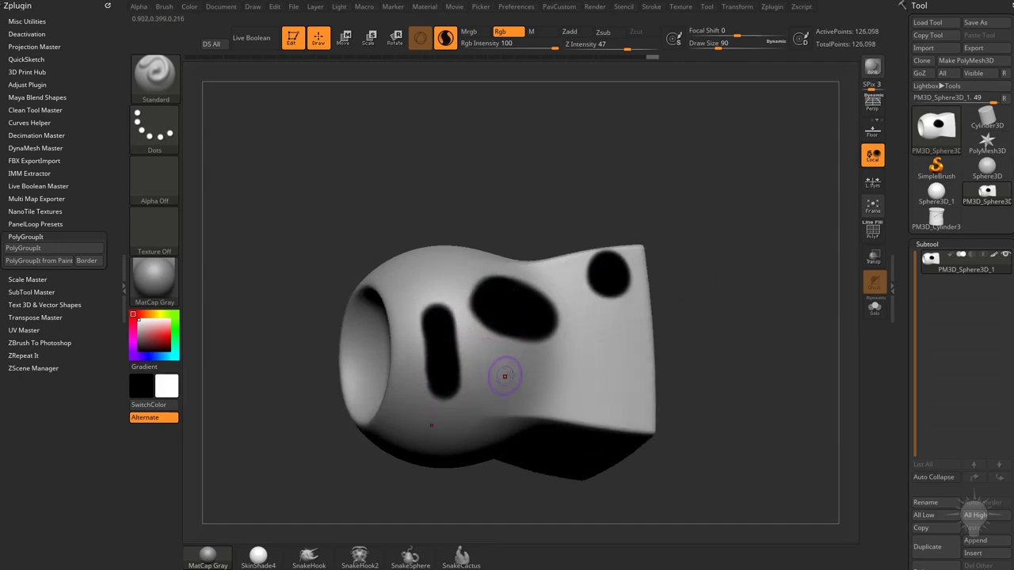
drag(142, 333, 131, 308)
drag(411, 299, 512, 303)
drag(672, 203, 670, 252)
key(s)
click(608, 259)
drag(587, 261, 584, 260)
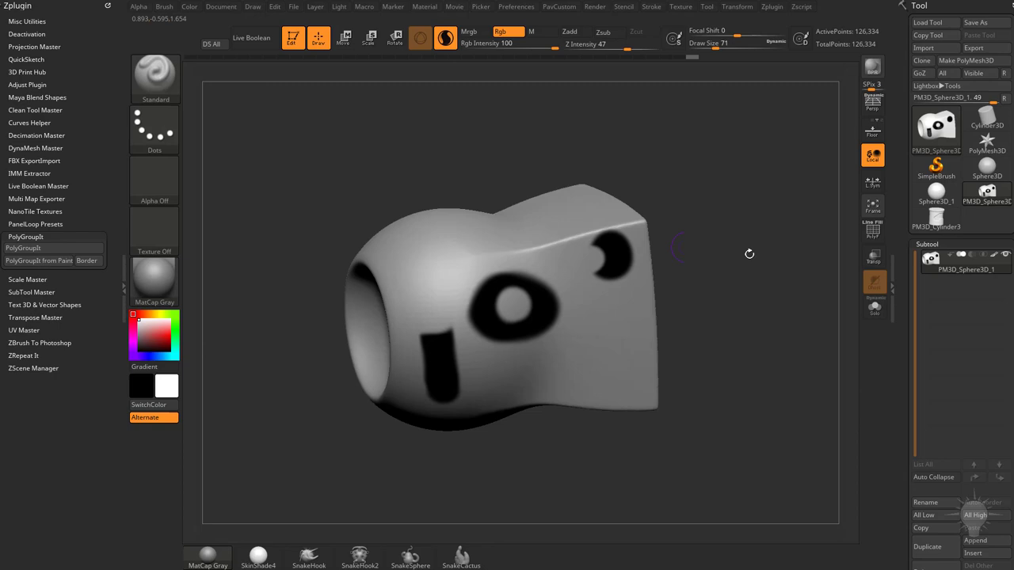
Create polygroups from the black and white paint with From Polypaint and turn on the polyframe display
drag(749, 254, 708, 262)
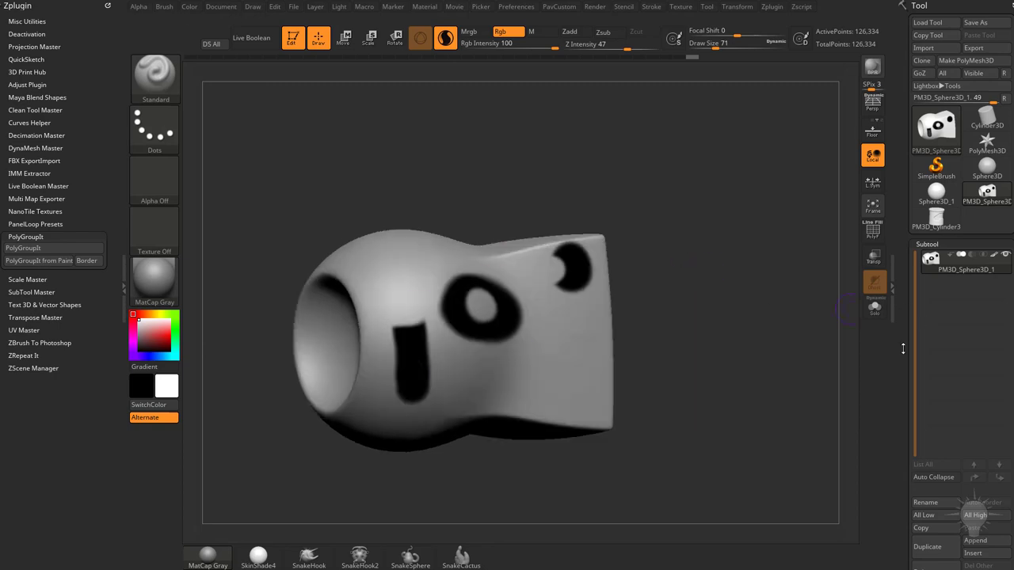
drag(903, 348, 904, 186)
drag(911, 278, 925, 204)
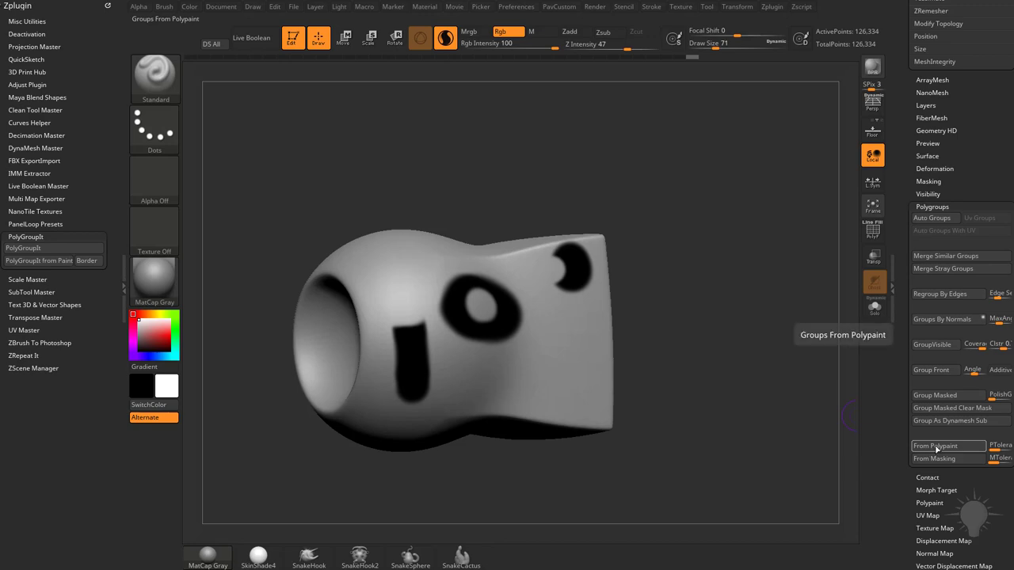
click(878, 239)
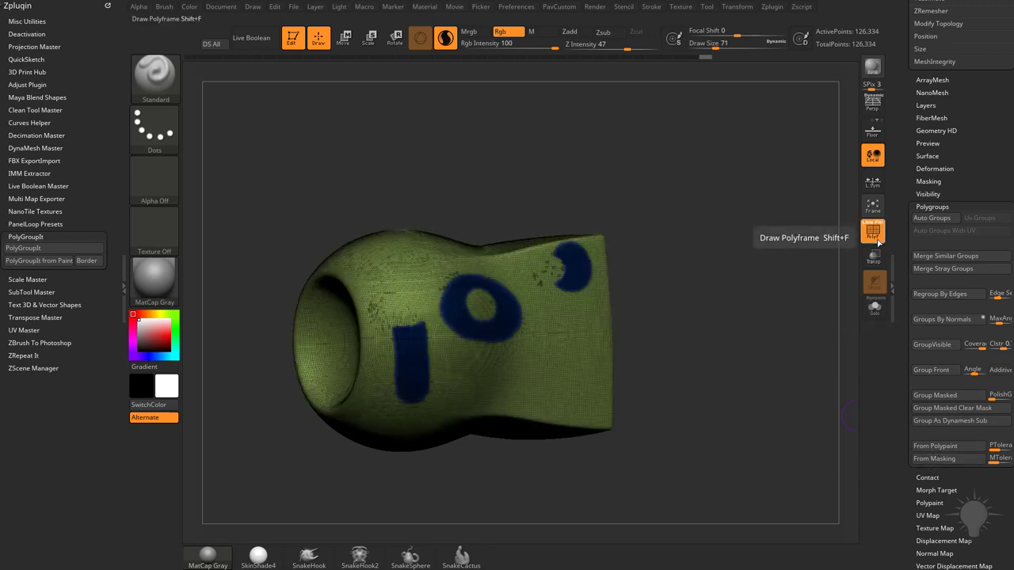
drag(725, 265, 766, 294)
drag(899, 217, 885, 380)
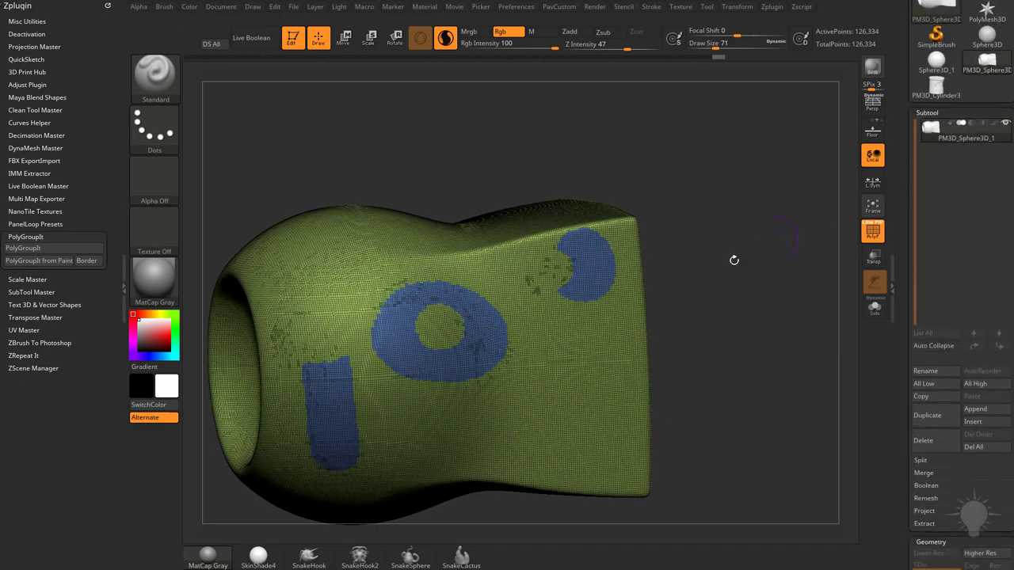
mouse_move(734, 259)
mouse_down()
mouse_move(825, 265)
mouse_move(743, 264)
mouse_move(537, 332)
mouse_up()
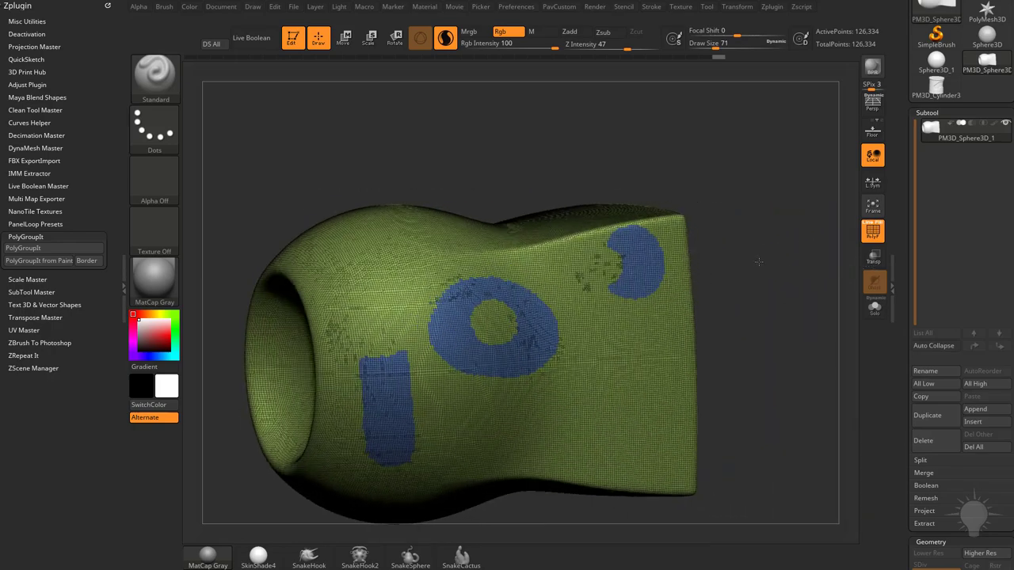
Isolate the blue polygroup through the oval, and show the whole mesh again
ctrl+shift+click(536, 333)
ctrl+shift+click(797, 302)
drag(797, 302, 728, 279)
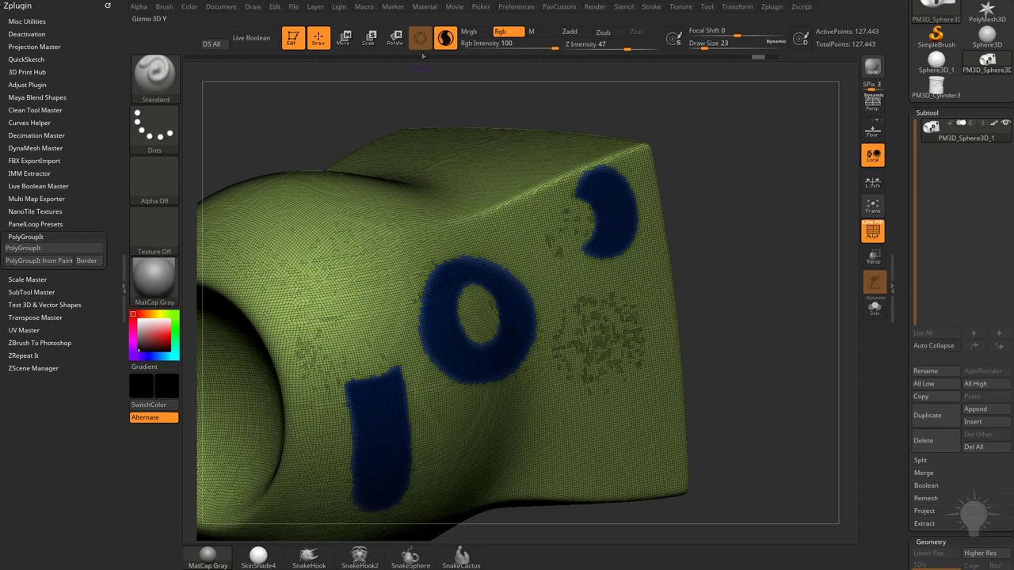
Paint a small black spot between the oval and the block's edge at draw size 13, and turn off the polyframe display
key(s)
drag(622, 305, 626, 305)
alt+drag(745, 284, 729, 294)
key(s)
drag(730, 294, 725, 295)
mouse_move(561, 279)
mouse_down()
mouse_move(555, 345)
mouse_move(585, 330)
mouse_up()
click(871, 233)
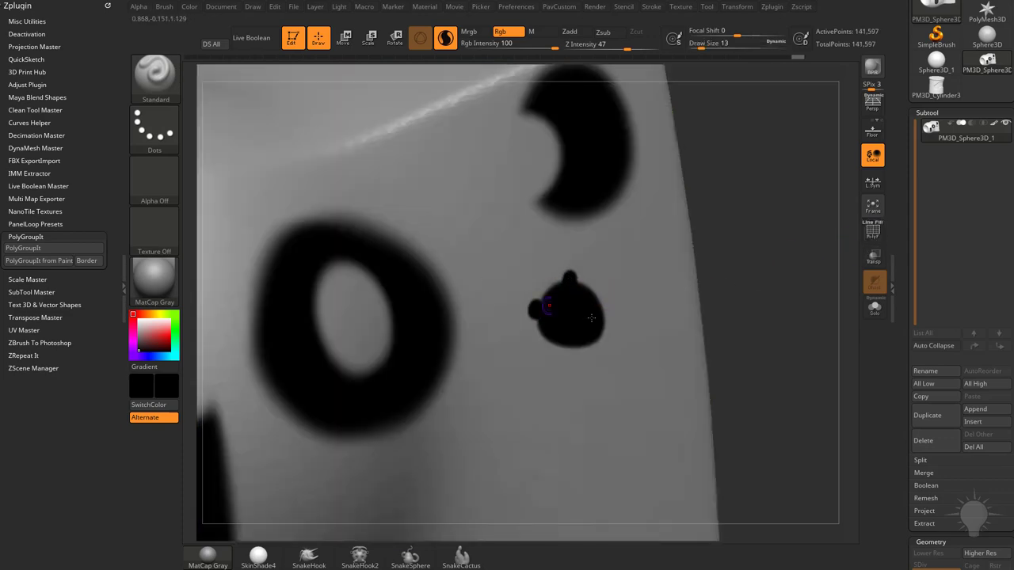
Paint a white centre in the small spot and trim the crescent's lower end in white, raising the draw size to 44
key(c)
drag(569, 310, 570, 320)
key(s)
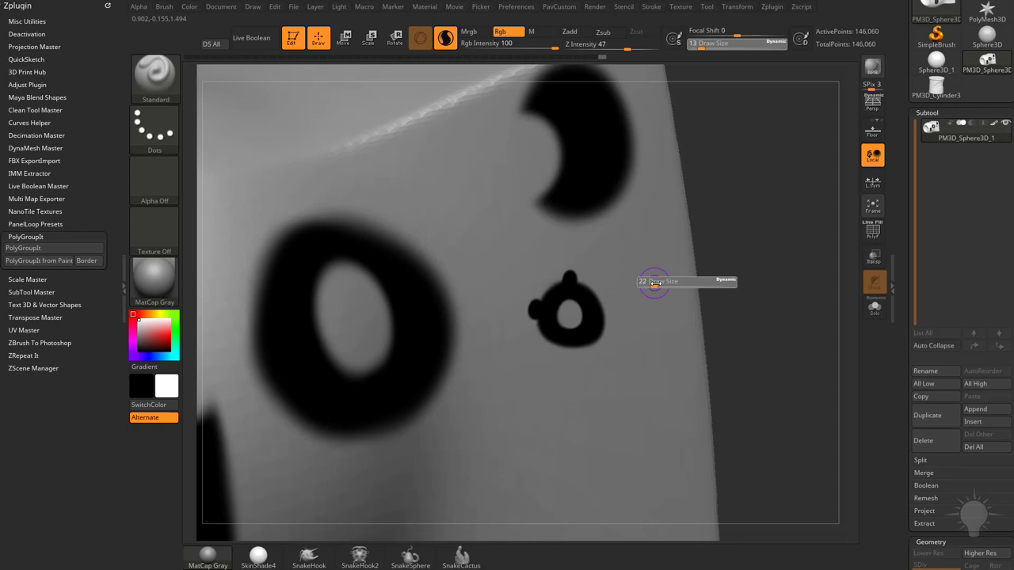
drag(652, 284, 656, 287)
drag(537, 184, 537, 203)
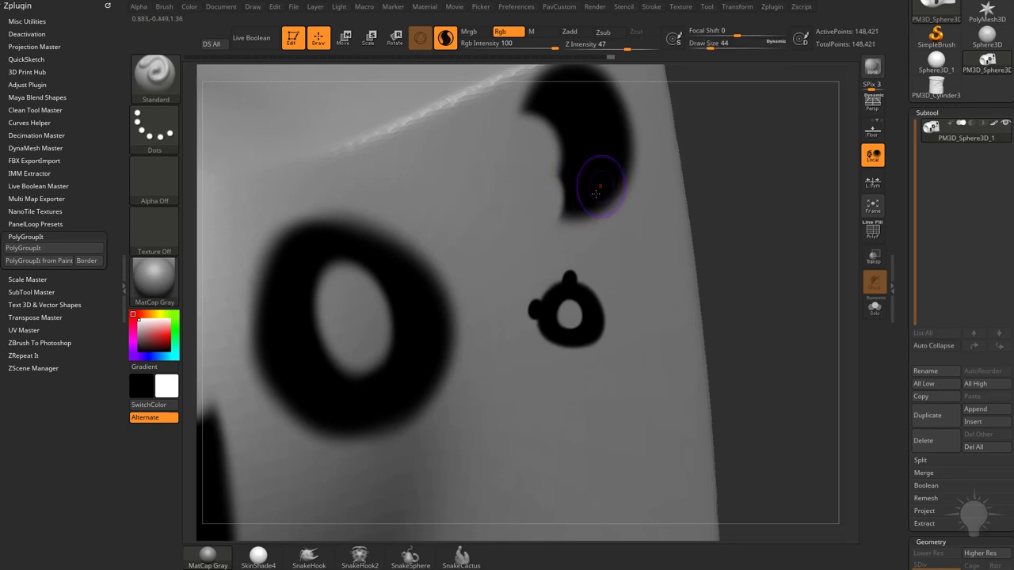
drag(596, 193, 564, 190)
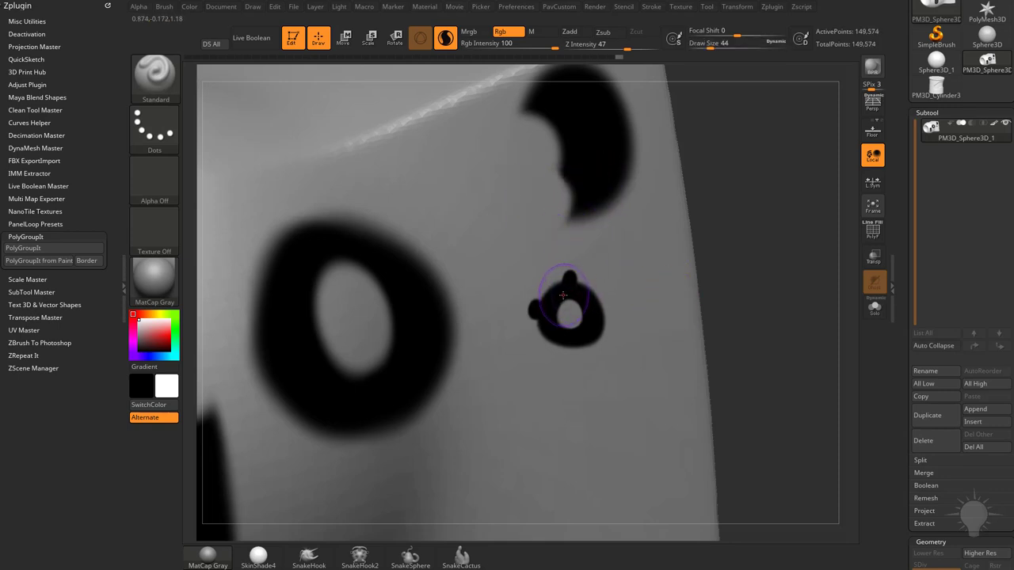
Sample black and draw a thin closed outline between the oval and the small ring at draw size 8
key(c)
key(s)
mouse_move(502, 284)
mouse_down()
mouse_move(488, 286)
mouse_move(478, 320)
mouse_move(511, 296)
mouse_move(481, 226)
mouse_move(494, 344)
mouse_up()
key(f)
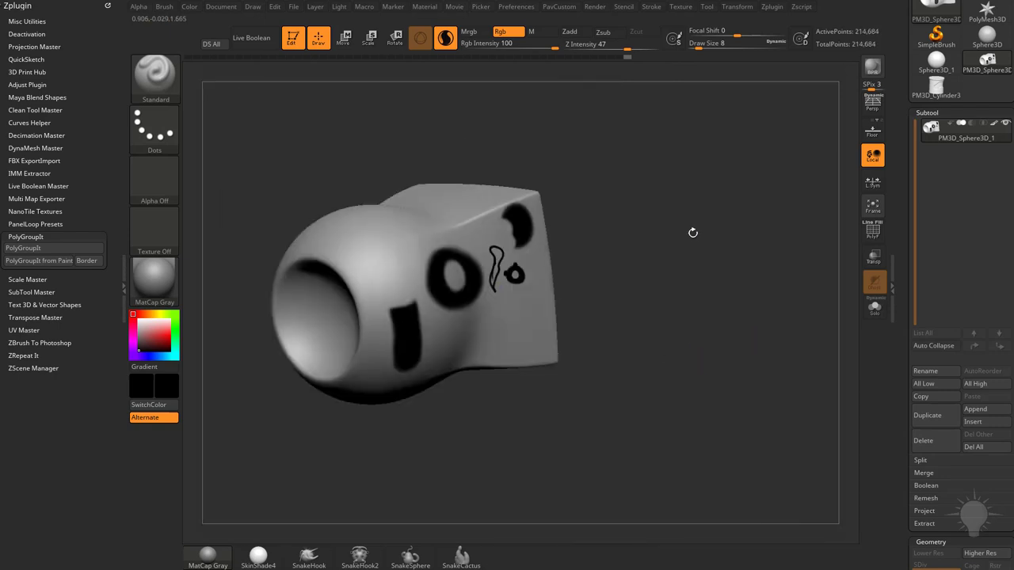
Turn off the polypaint on the subtool and set the active colour to white, leaving the polyframe display off
click(991, 124)
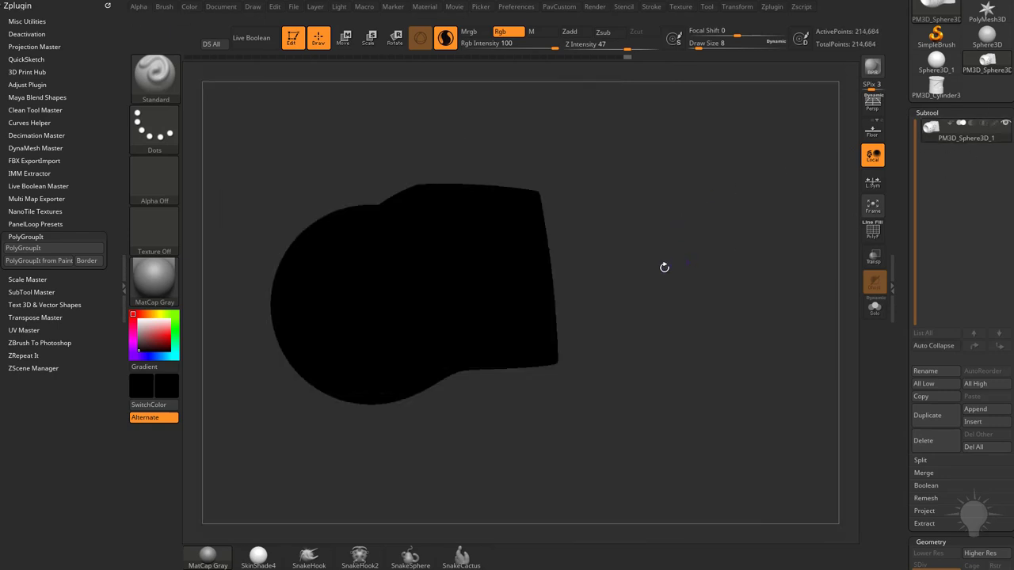
drag(142, 323, 133, 315)
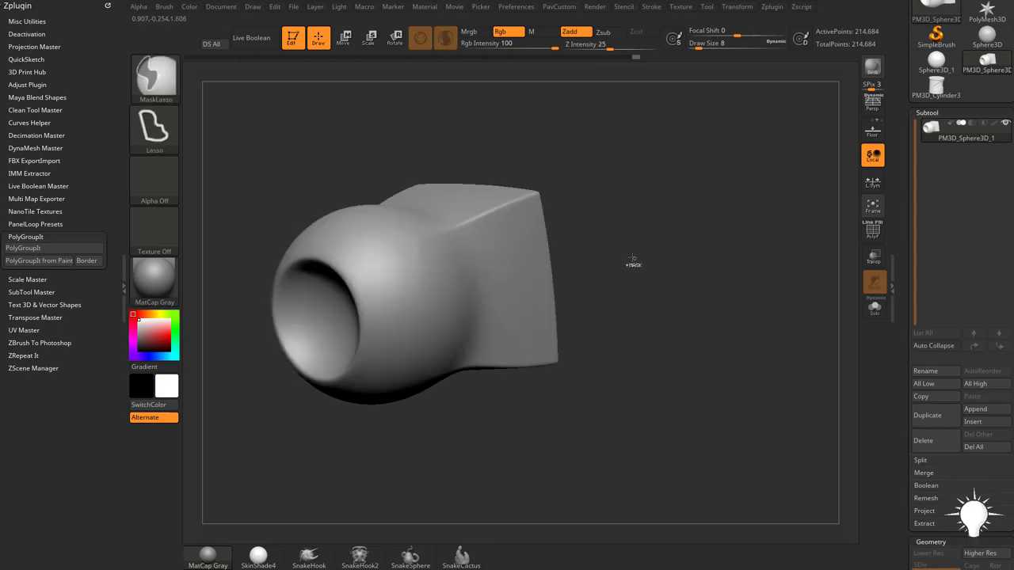
click(872, 231)
mouse_move(737, 243)
mouse_down()
mouse_move(763, 246)
mouse_move(735, 243)
mouse_move(665, 204)
mouse_move(698, 211)
mouse_move(744, 249)
mouse_up()
key(shift+f)
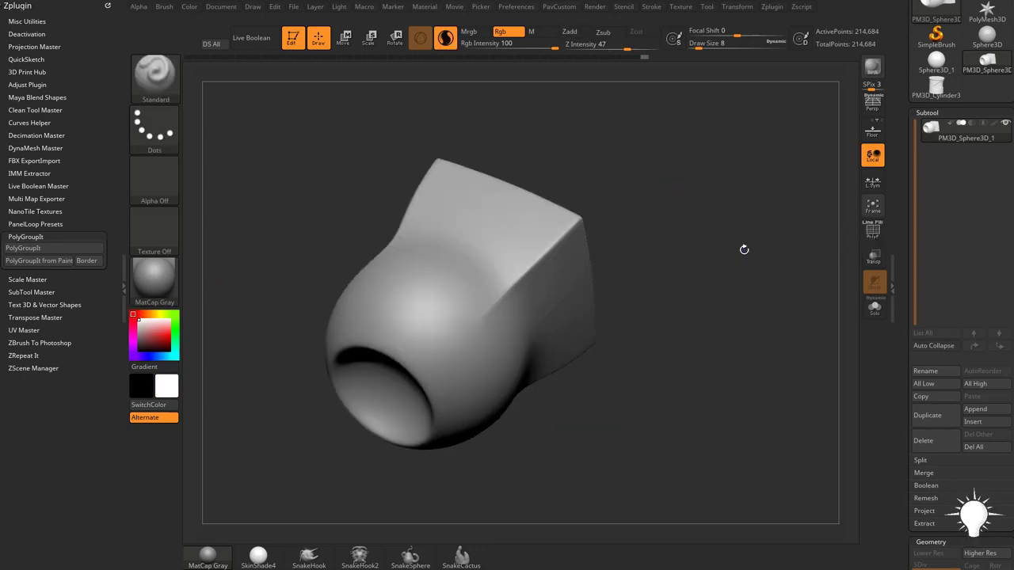